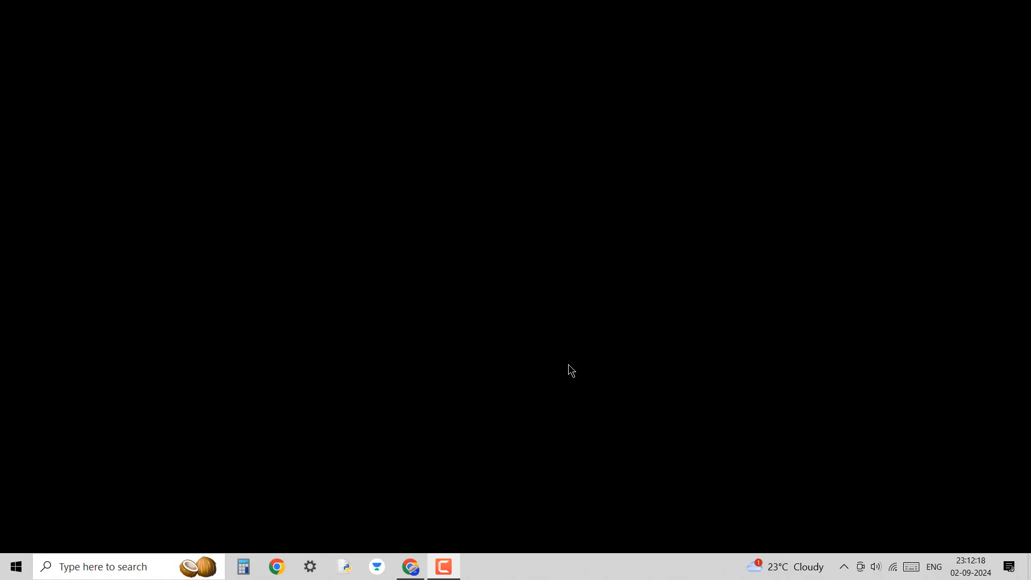
Switch to ChatGPT in the browser and send the prompt "how to improve my laptop performance? let me know step by step procedure.".
click(412, 568)
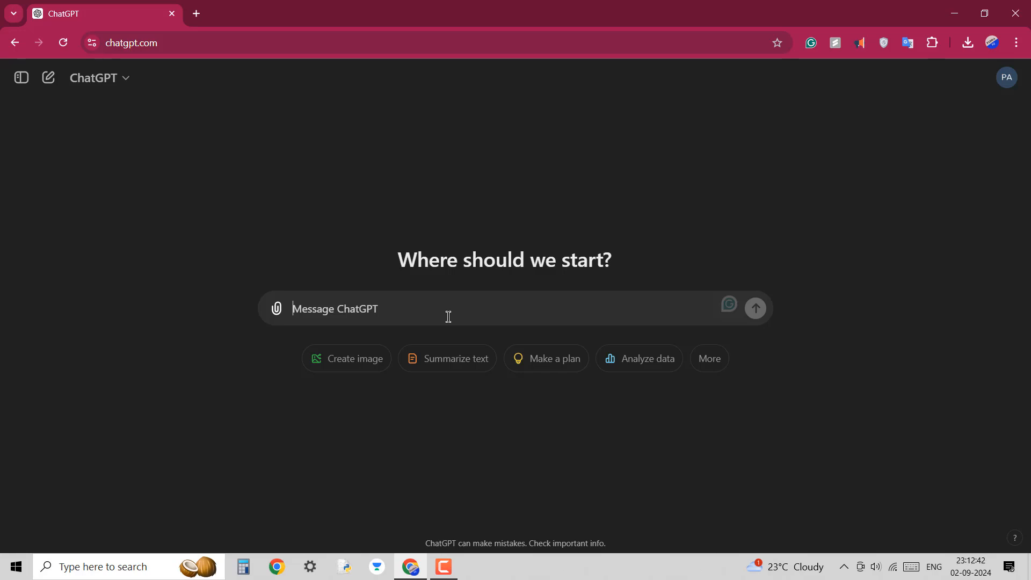
text(how to imp)
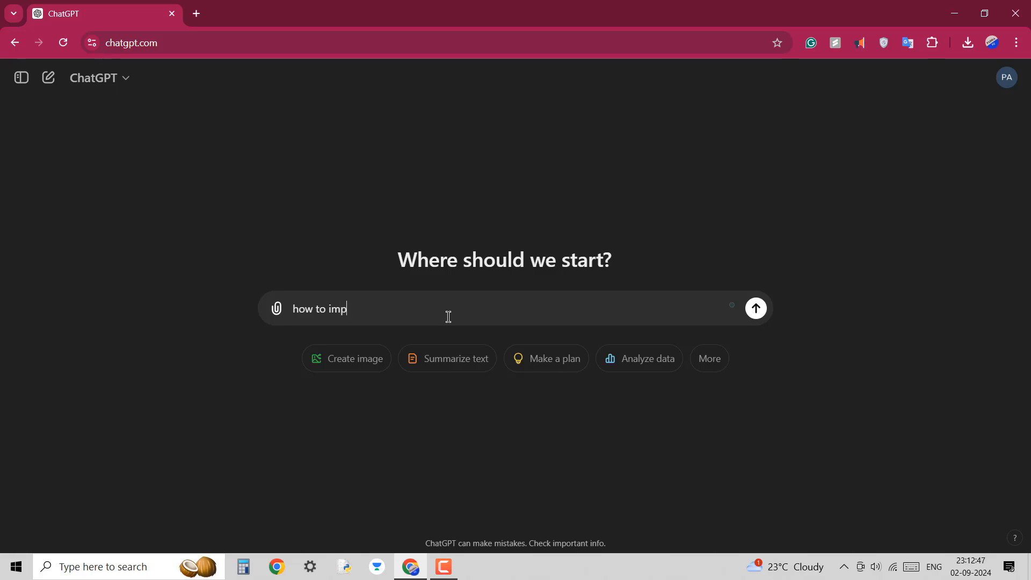
text(rove my laptop performance?)
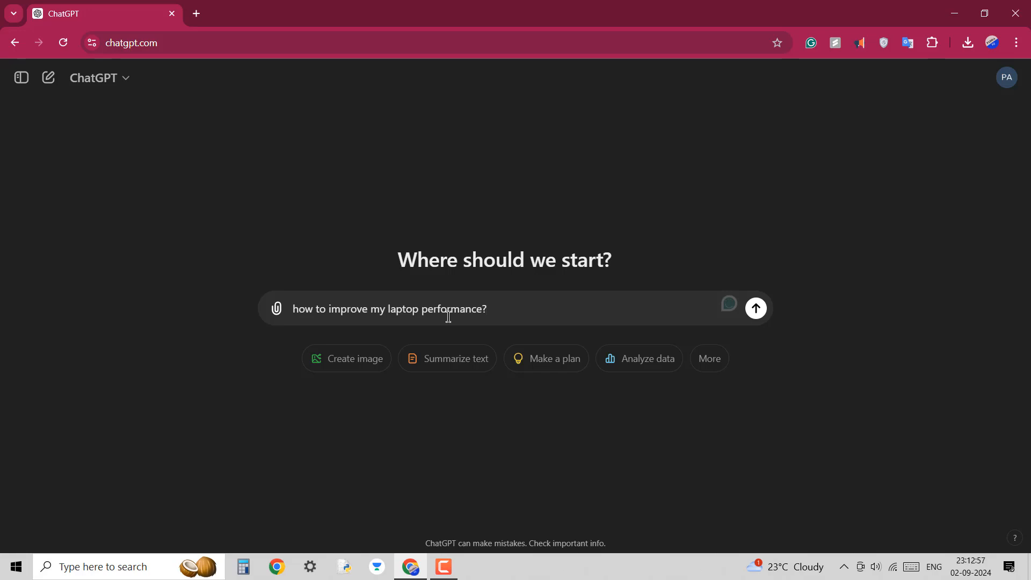
text( let me know step by)
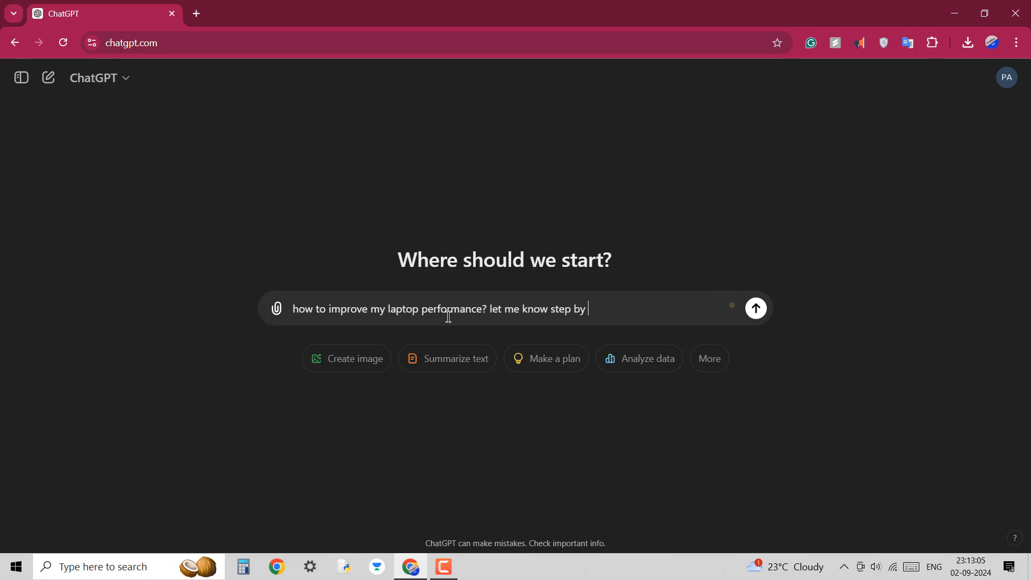
text( step procedure.)
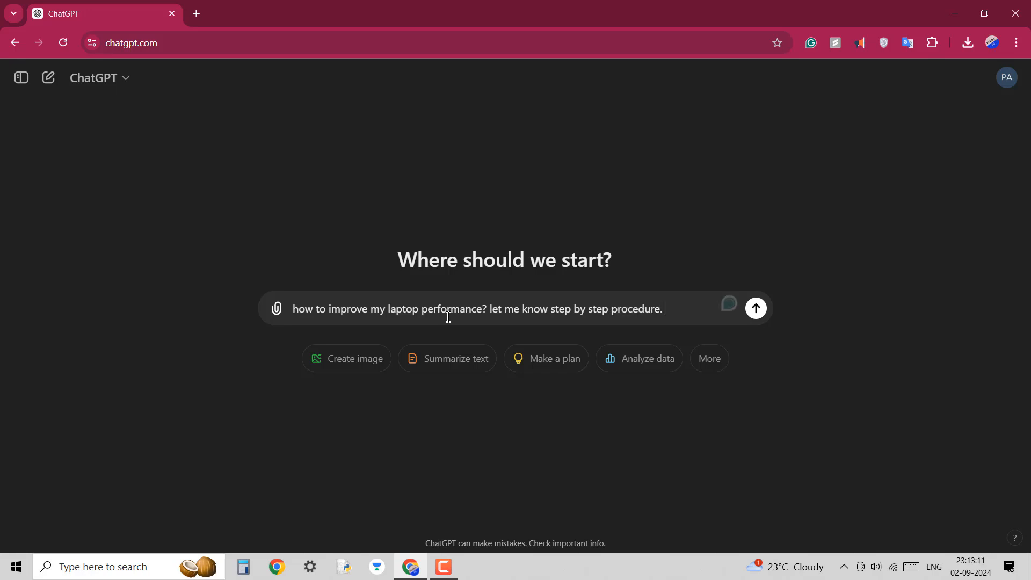
key(Return)
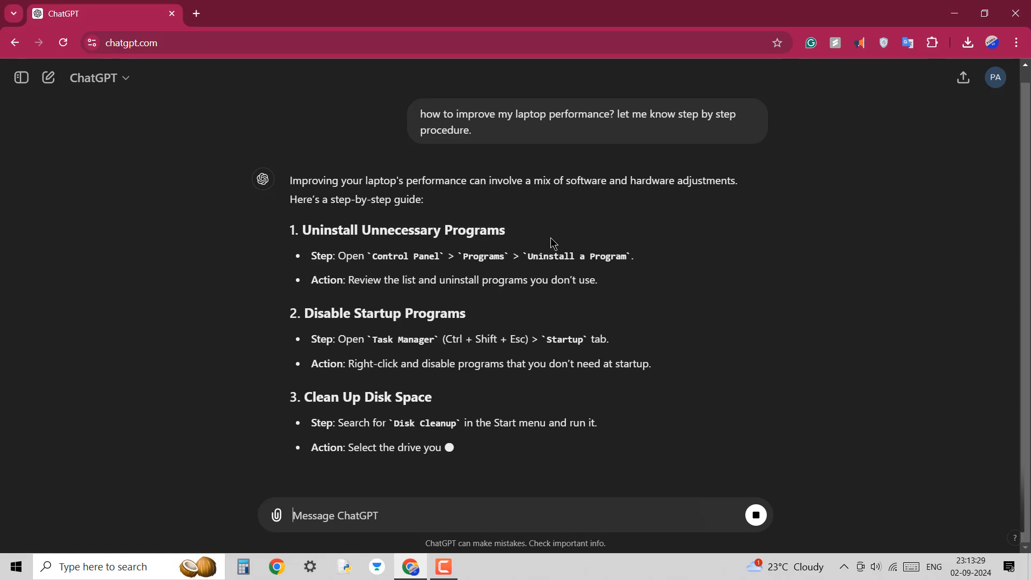
scroll(553, 243, down, 1)
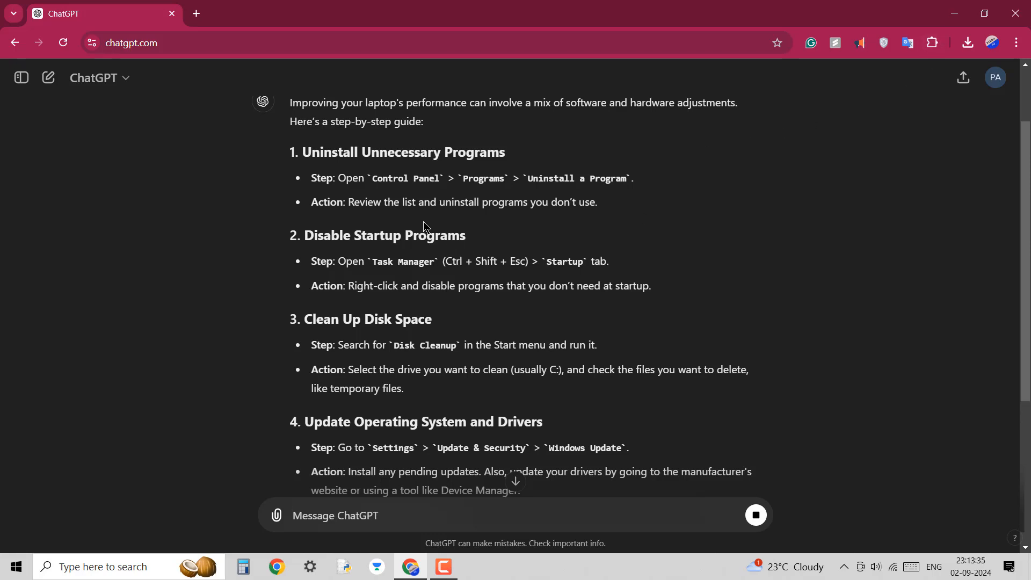
Minimize the browser and open Task Manager on its performance view.
click(952, 15)
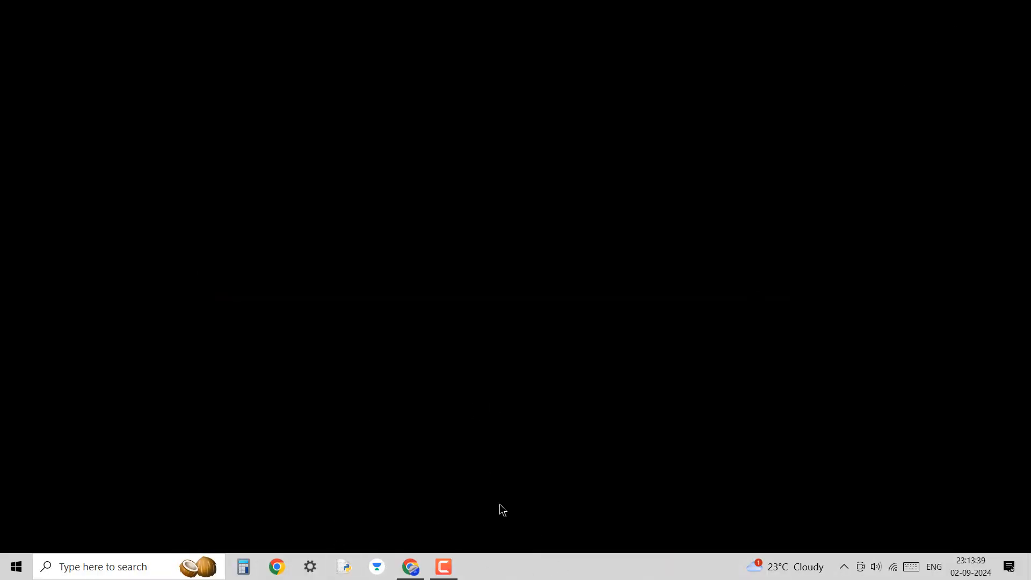
right_click(507, 572)
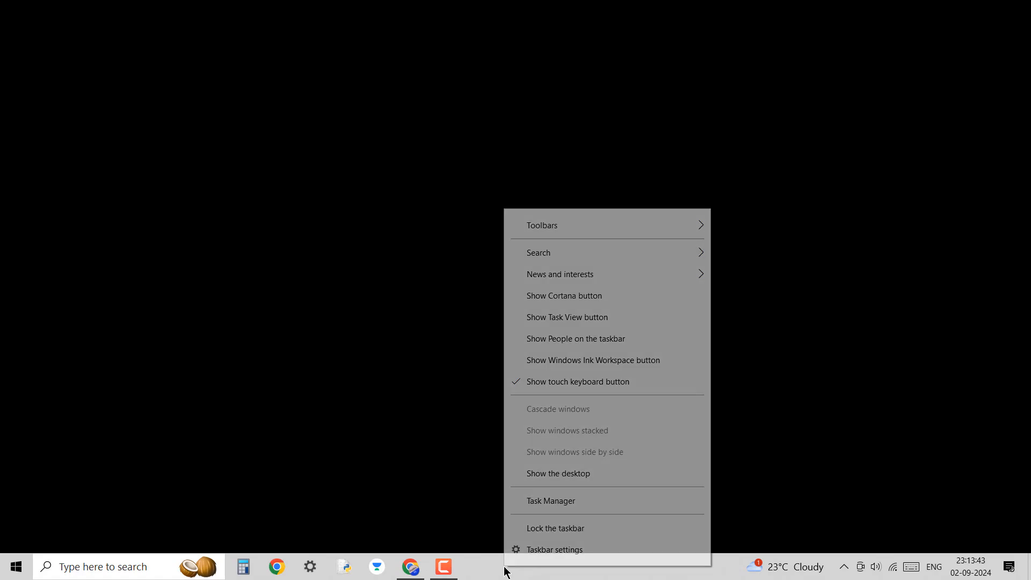
click(547, 499)
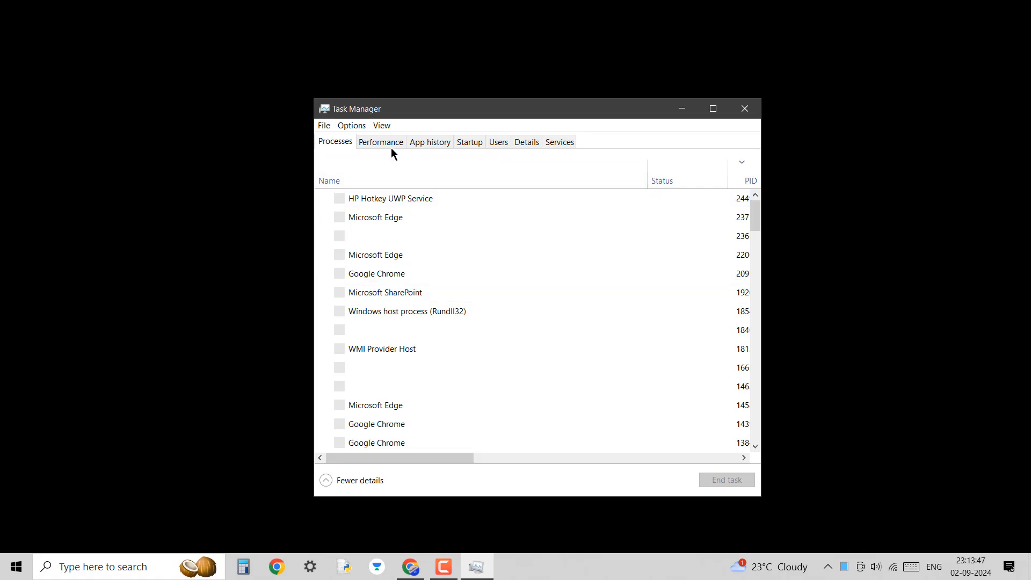
click(383, 140)
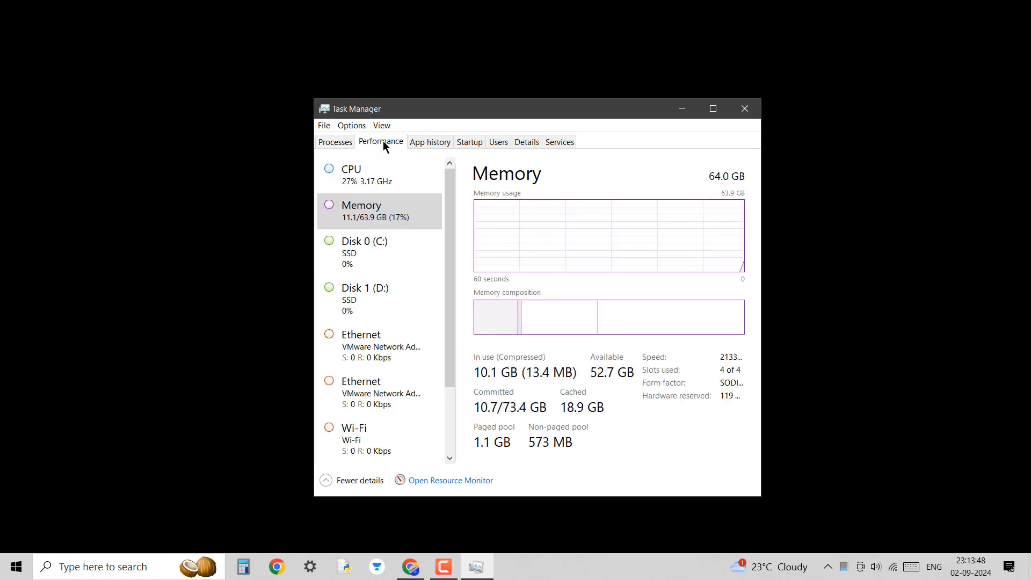
Examine the performance graphs for CPU, memory, Disk 0 (C:) and Disk 1 (D:), maximizing the Task Manager window.
click(378, 184)
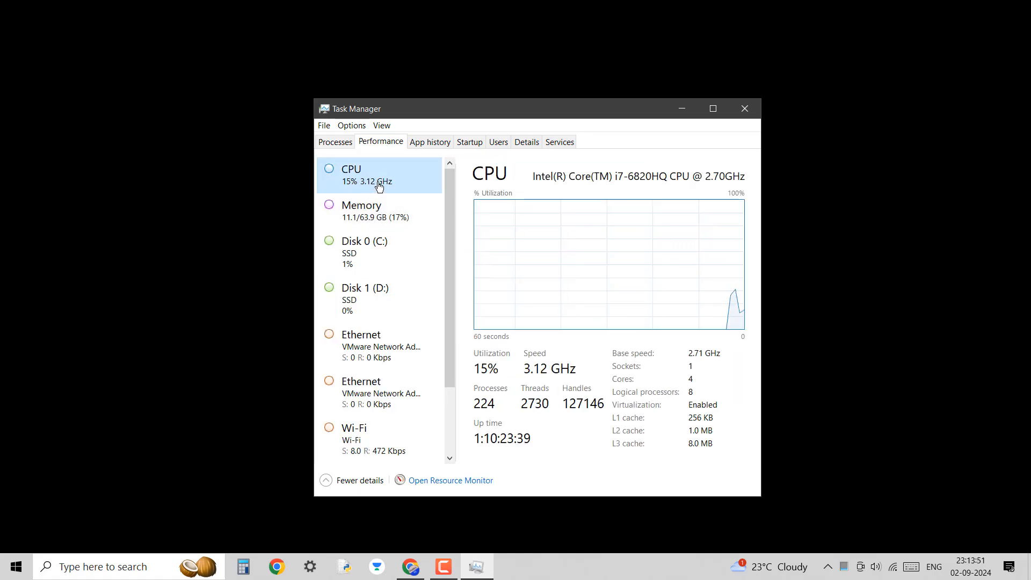
click(359, 219)
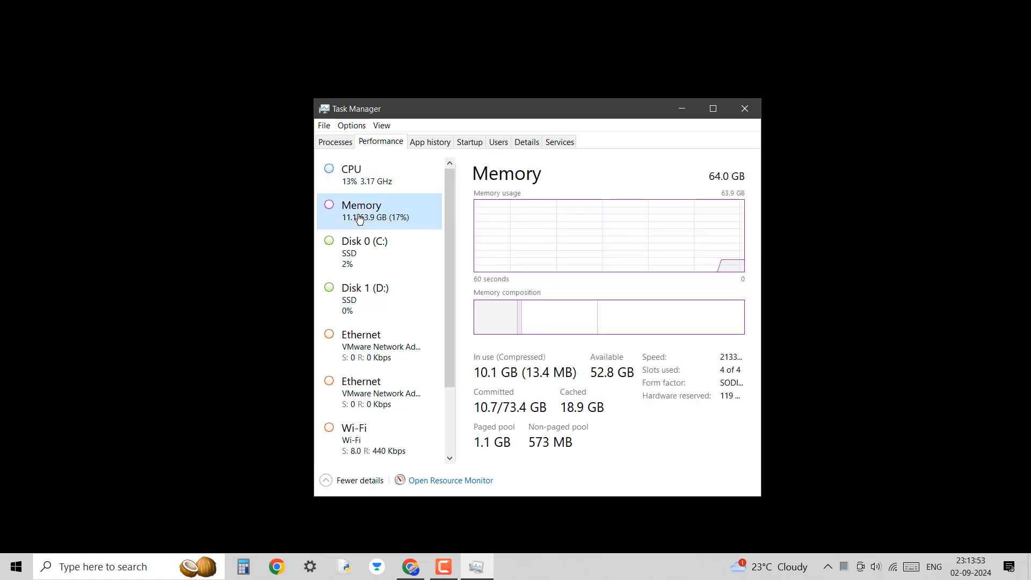
click(359, 254)
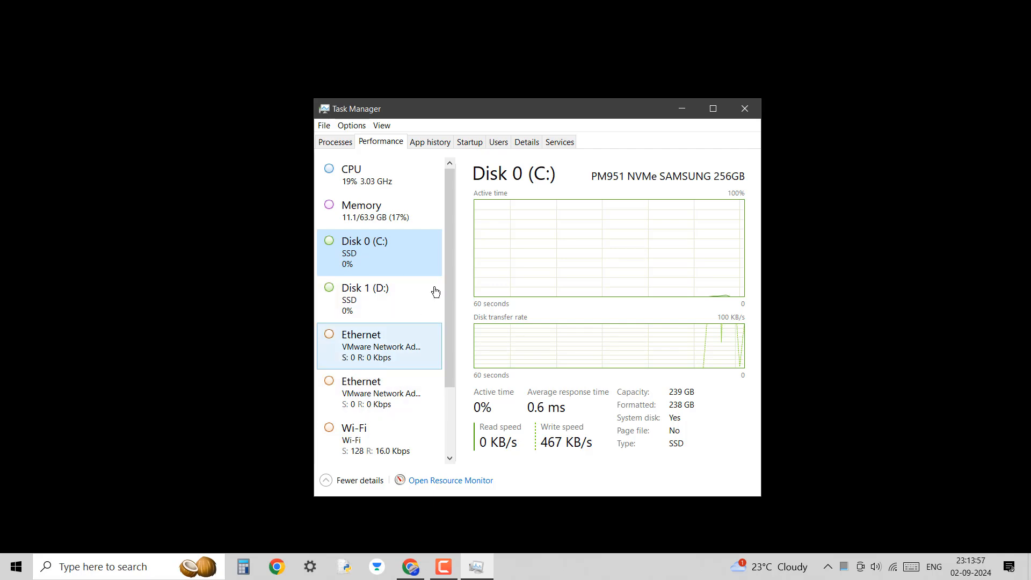
click(713, 109)
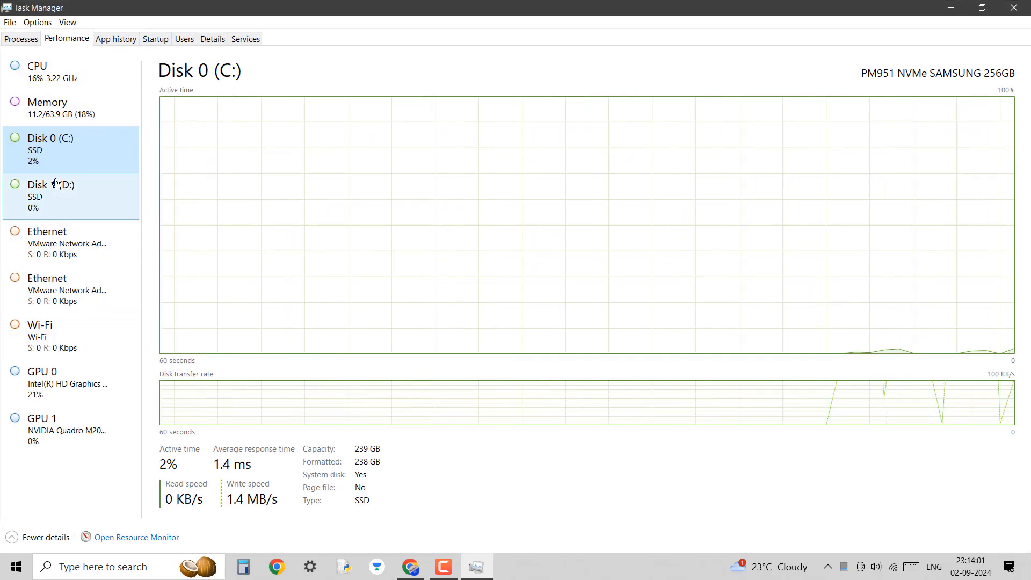
click(60, 74)
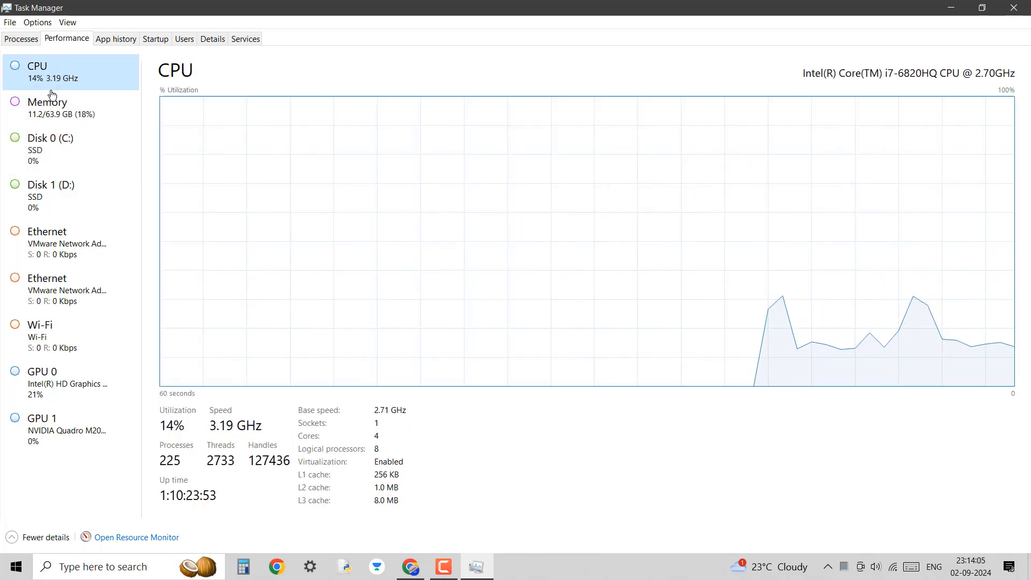
click(90, 124)
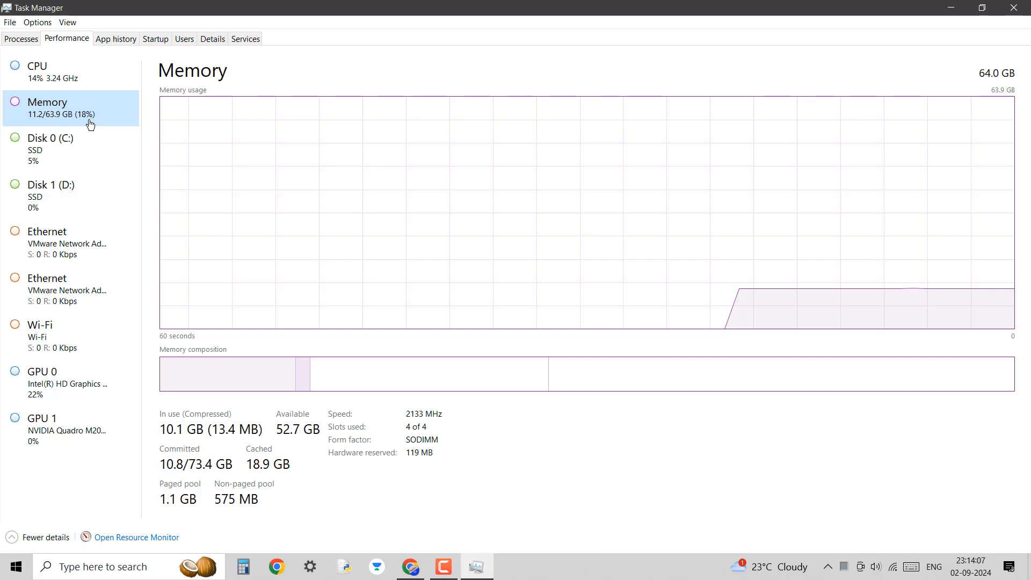
click(54, 162)
click(56, 210)
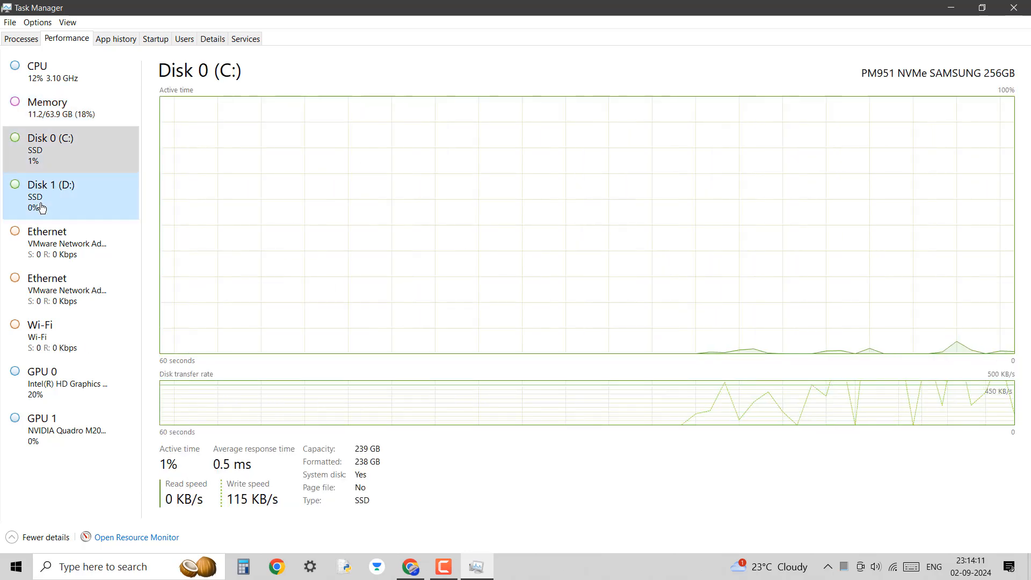
Examine the performance graphs of both Ethernet adapters, Wi-Fi, GPU 0 and GPU 1, and recheck CPU and memory.
click(55, 252)
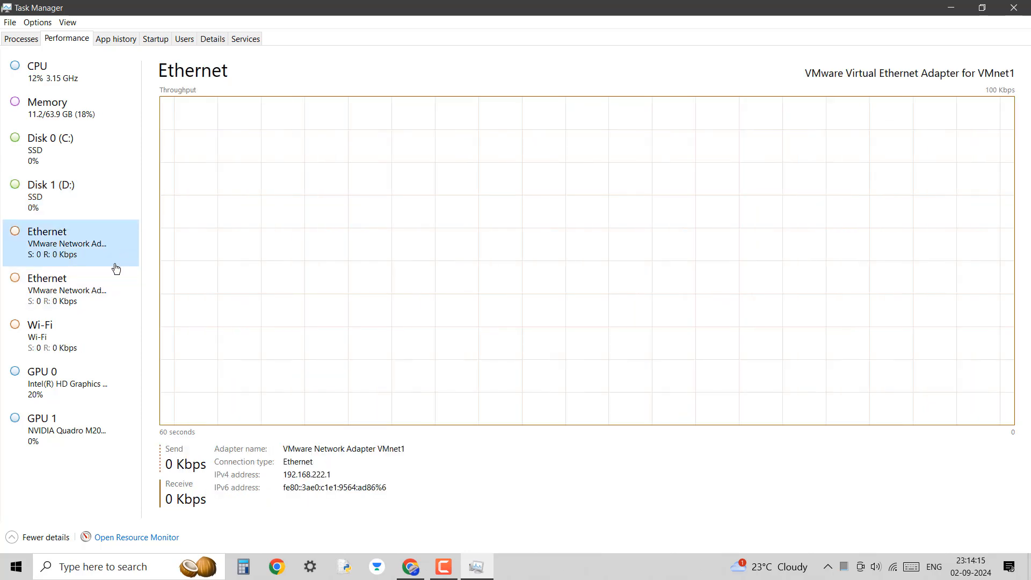
click(49, 307)
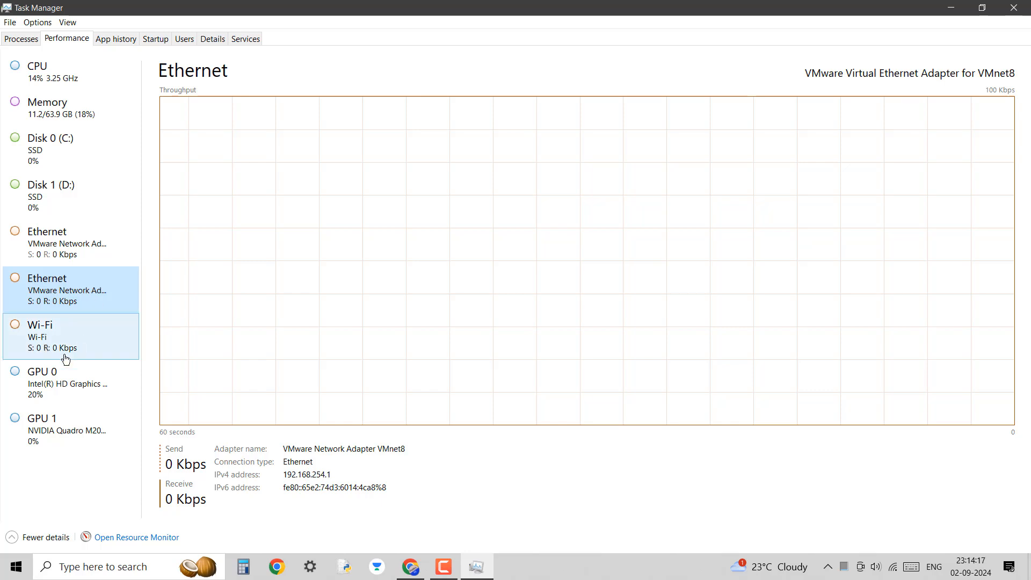
click(44, 346)
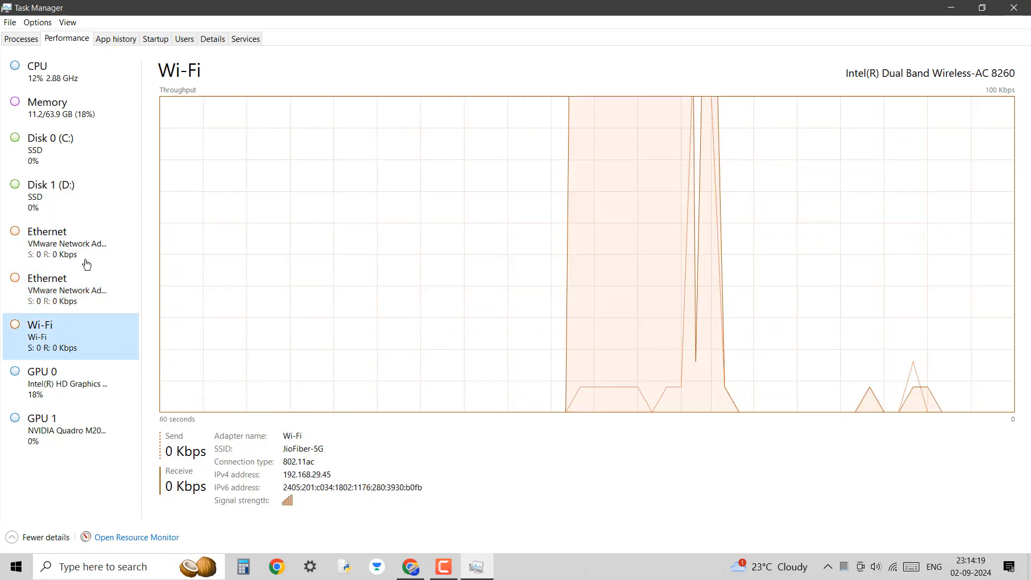
click(57, 396)
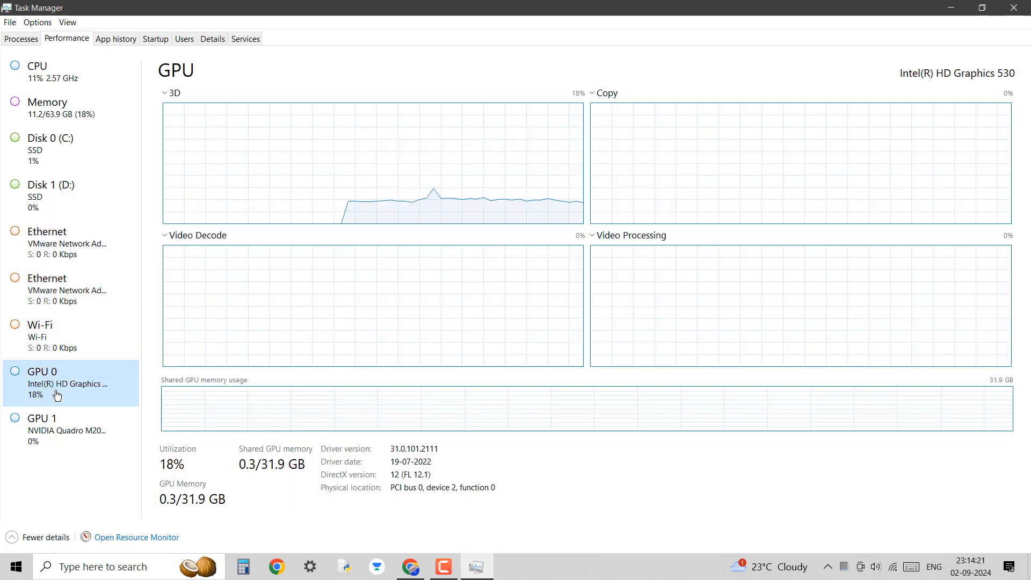
click(31, 440)
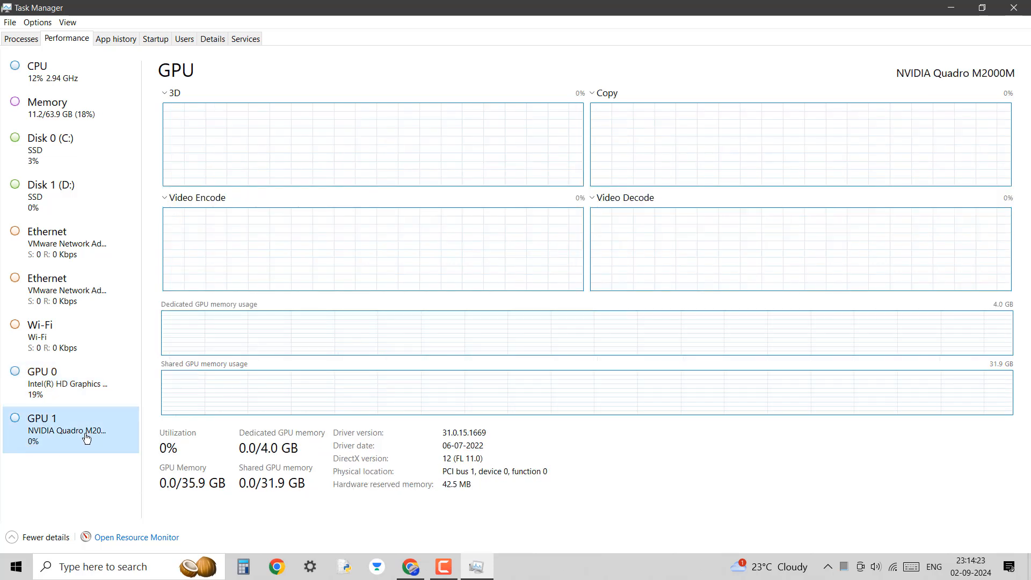
click(42, 79)
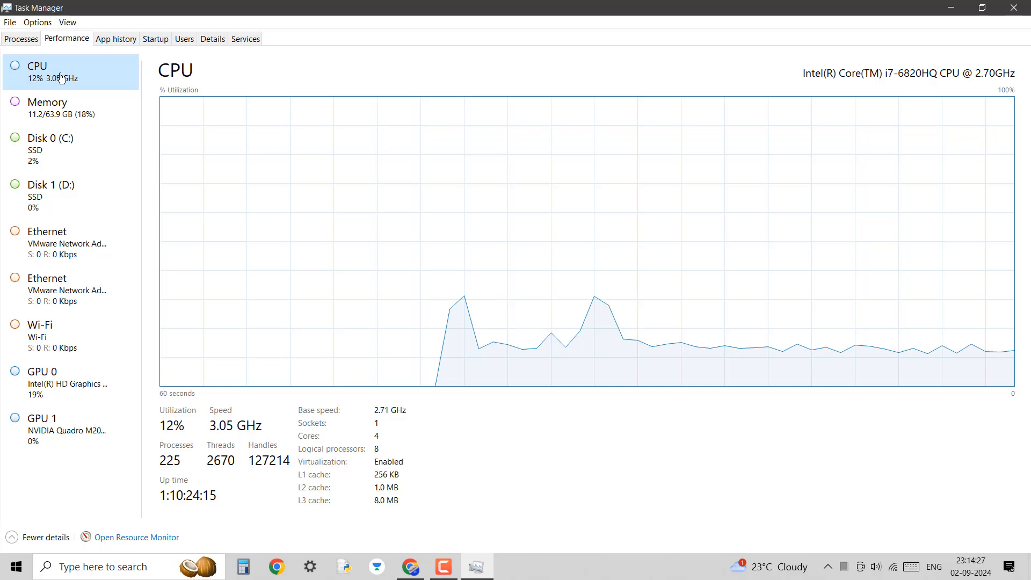
click(45, 121)
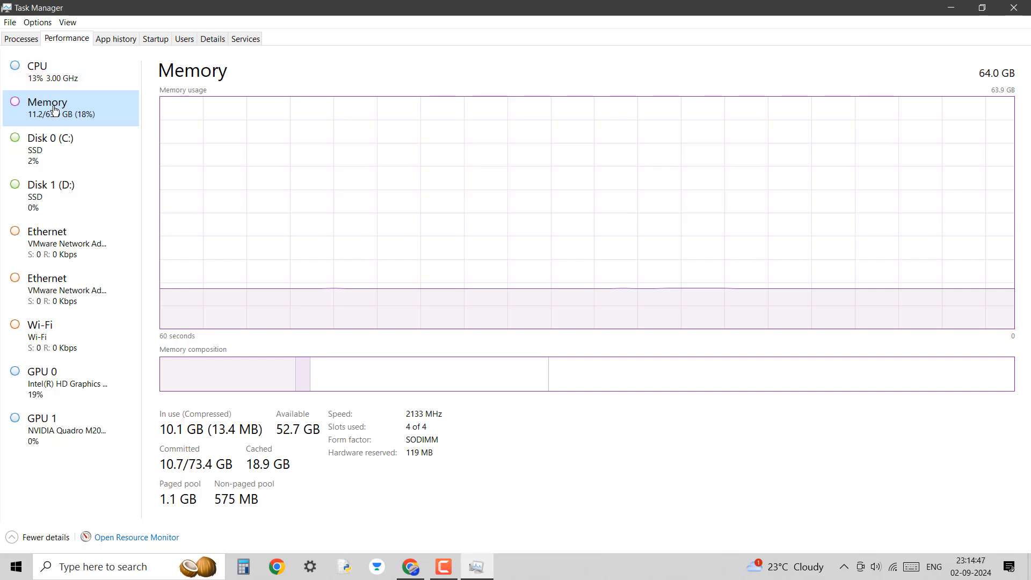
Sort the process details by shared working set memory, largest first, and inspect chrome.exe, explorer.exe and PhoneExperienceHost.exe.
click(214, 39)
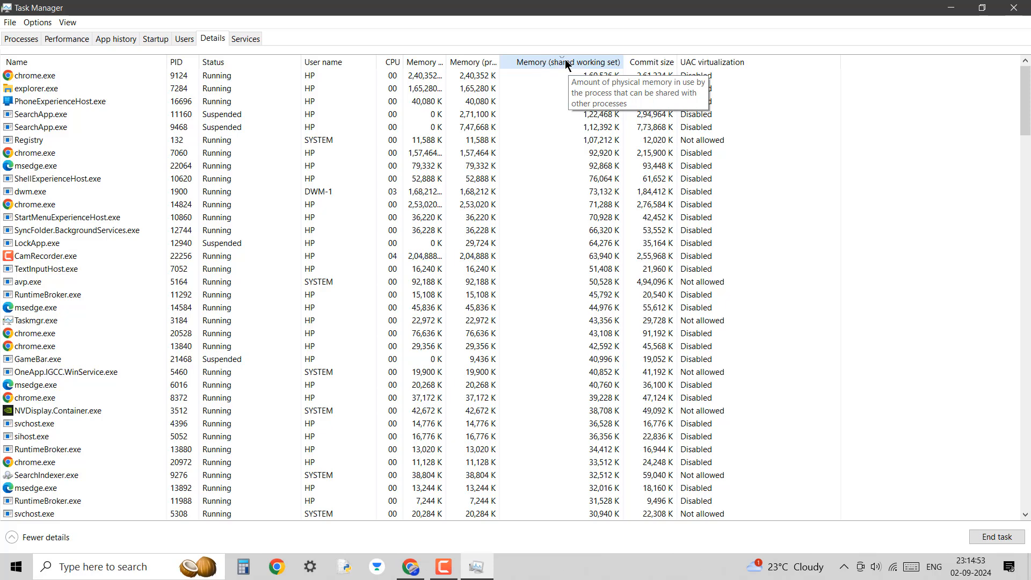
click(565, 60)
click(565, 60)
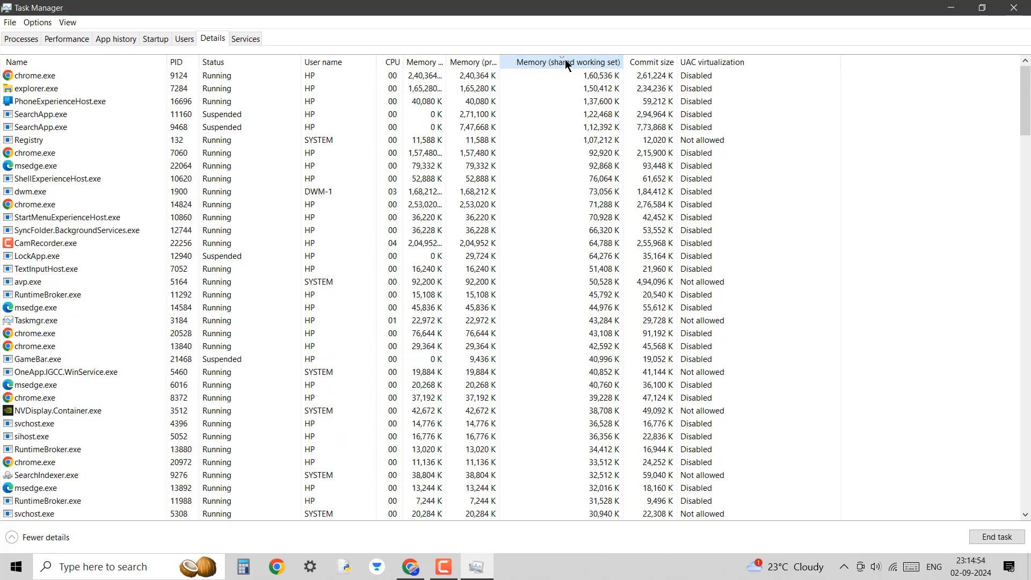
click(601, 78)
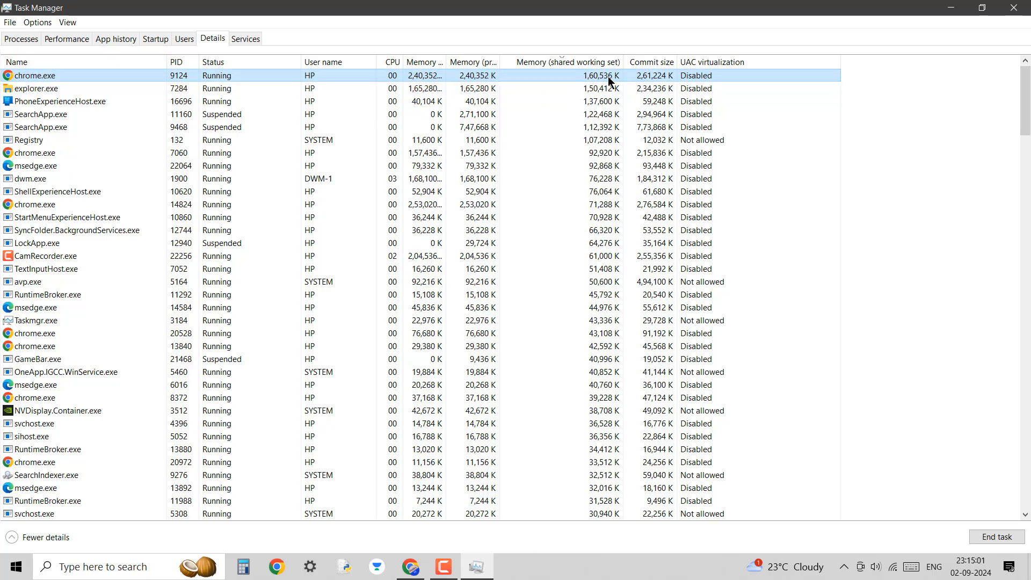
click(594, 89)
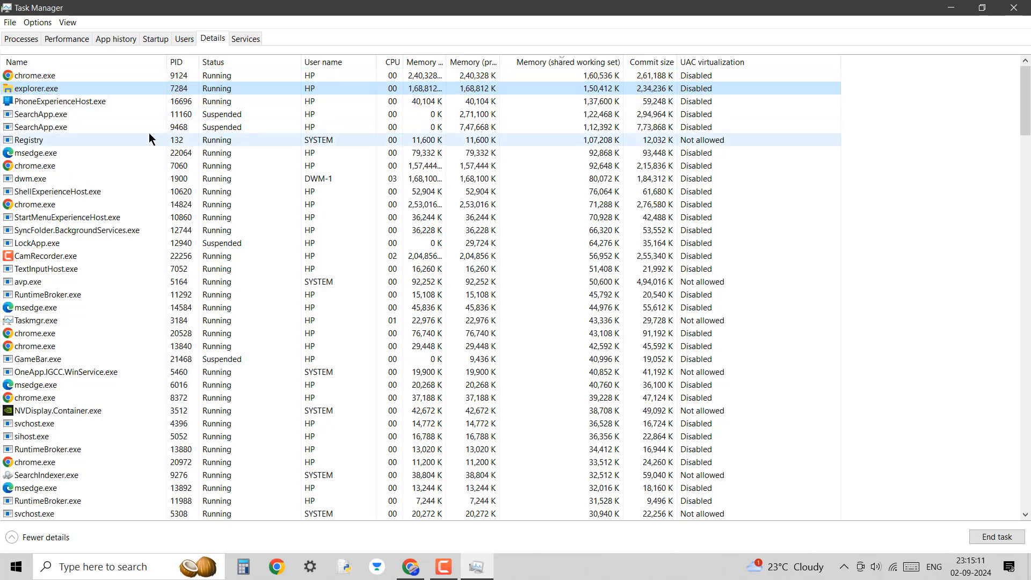
click(81, 104)
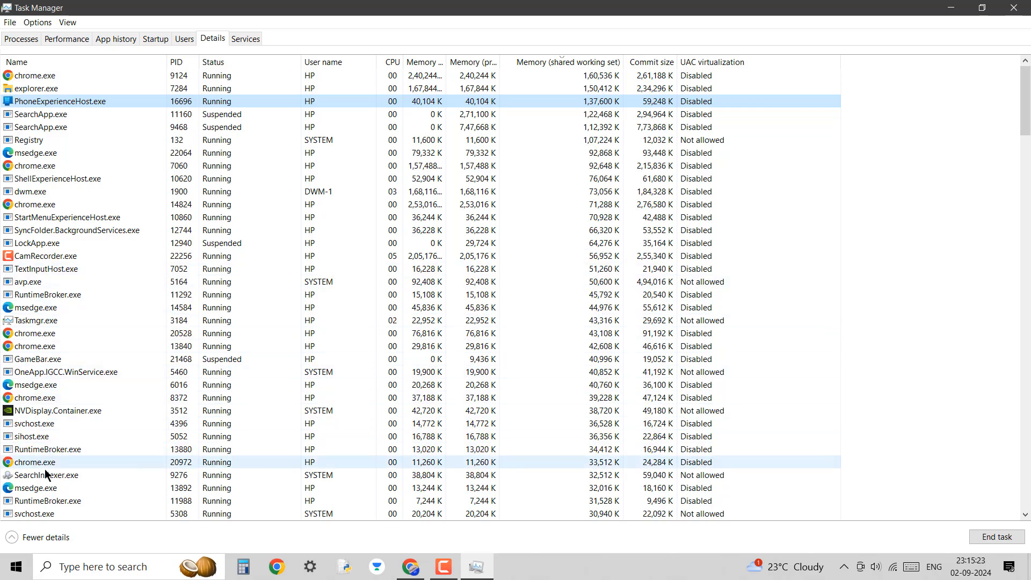
Look further down the process list for memory consumers, checking the msedge.exe and mongod.exe entries.
click(39, 488)
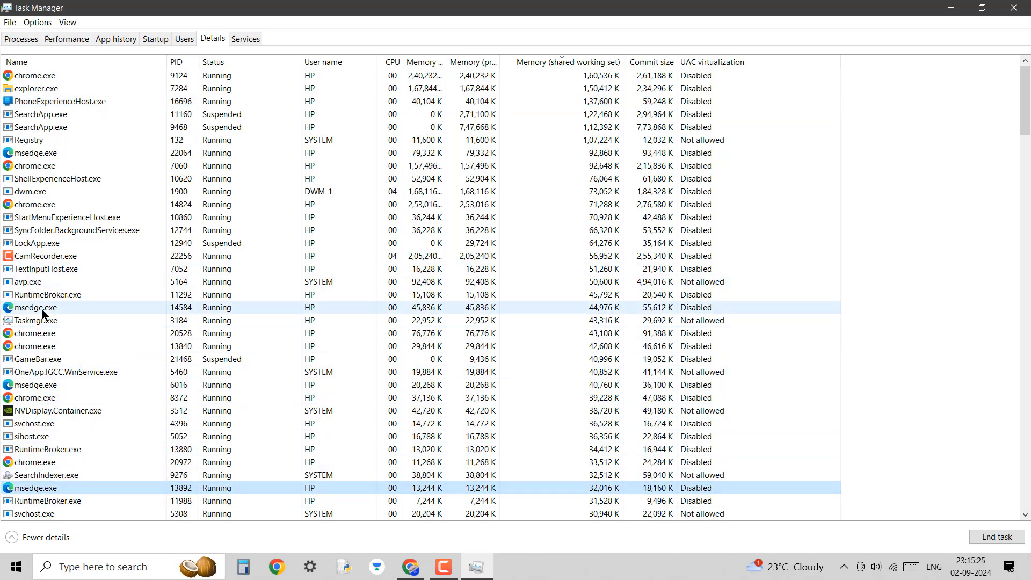
scroll(42, 310, down, 3)
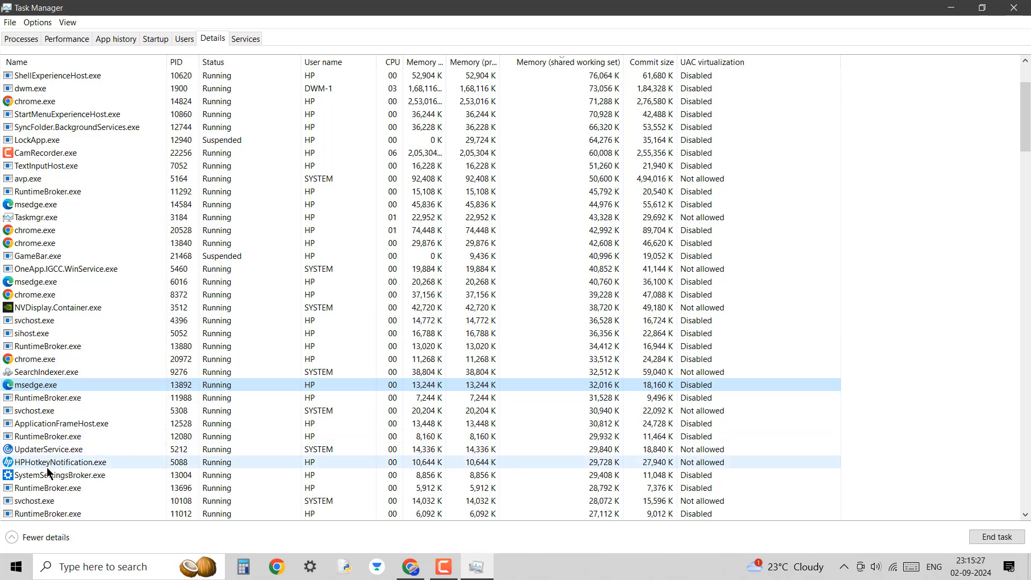
scroll(79, 454, down, 2)
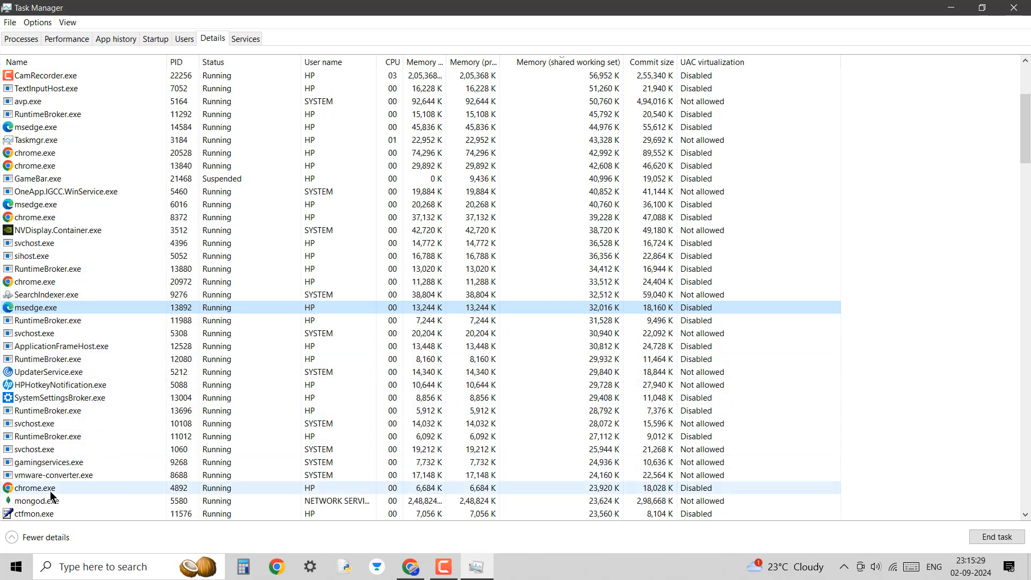
scroll(50, 458, down, 2)
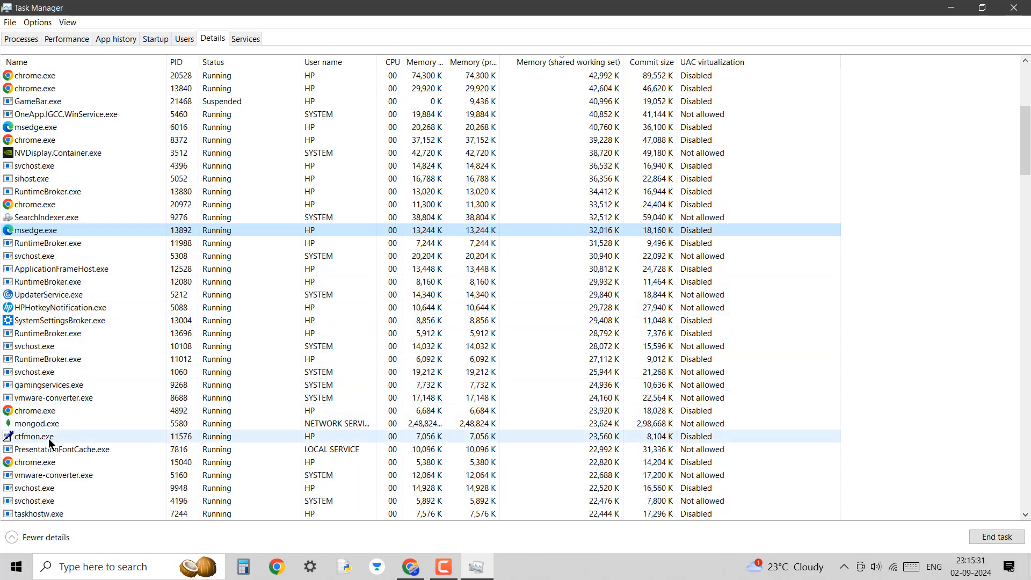
click(33, 424)
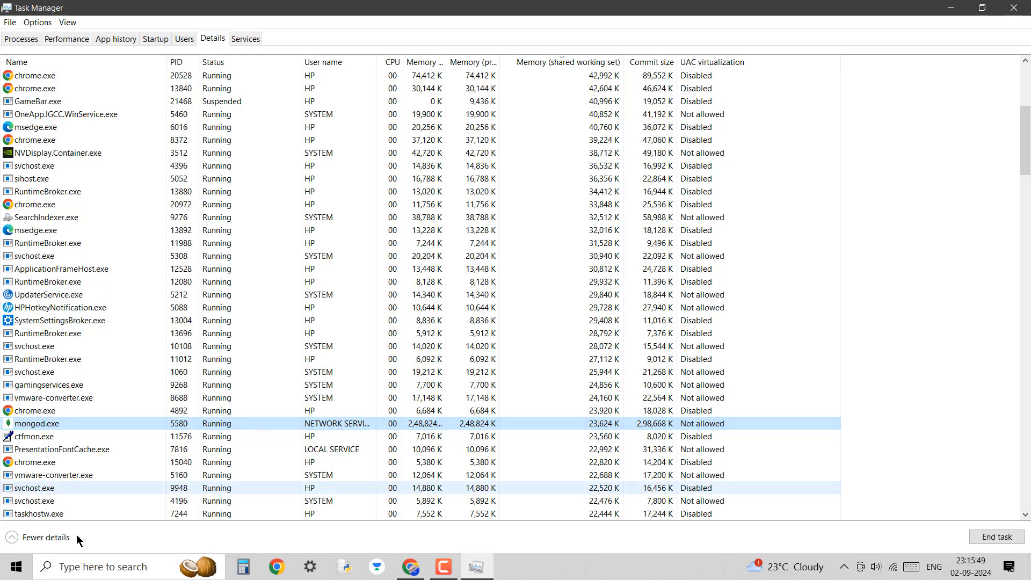
Minimize Task Manager and open the Programs and Features list in Control Panel.
click(951, 7)
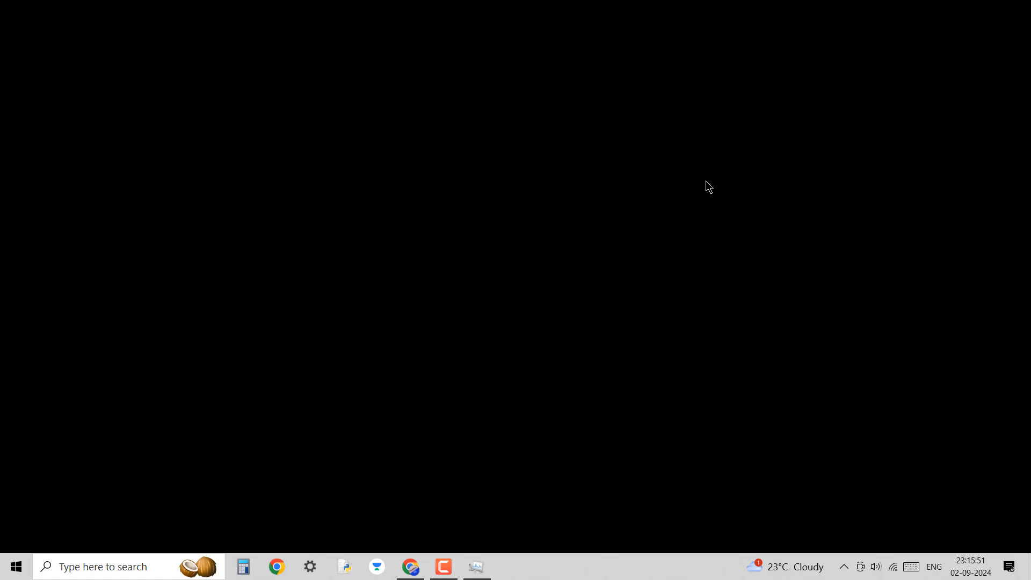
click(80, 566)
text(con)
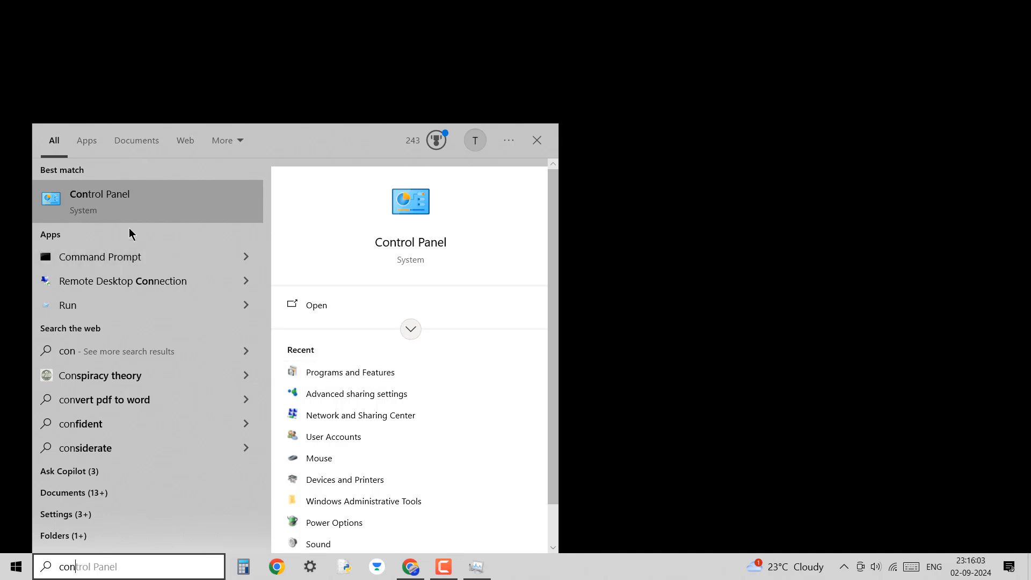
click(107, 207)
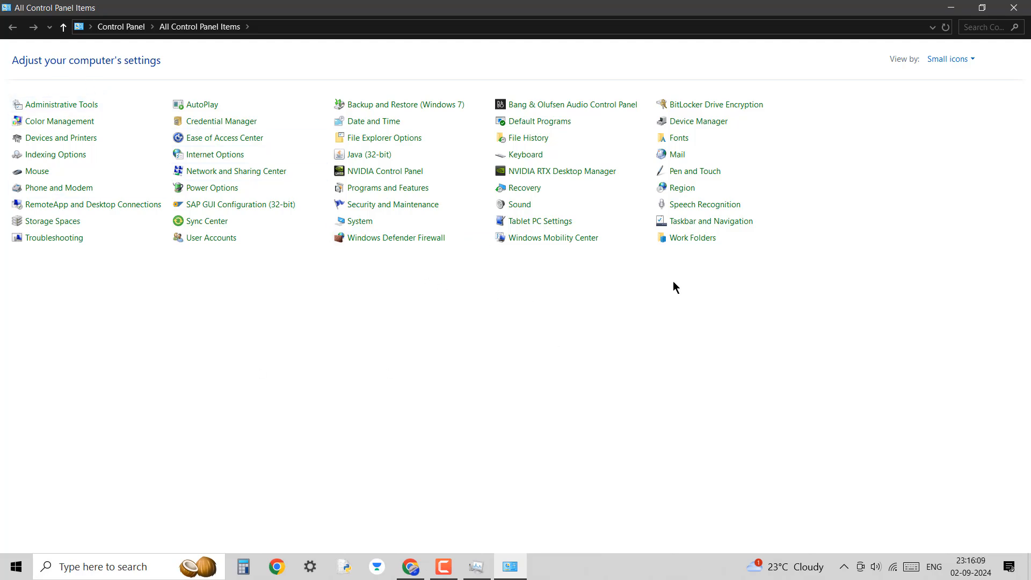
click(395, 191)
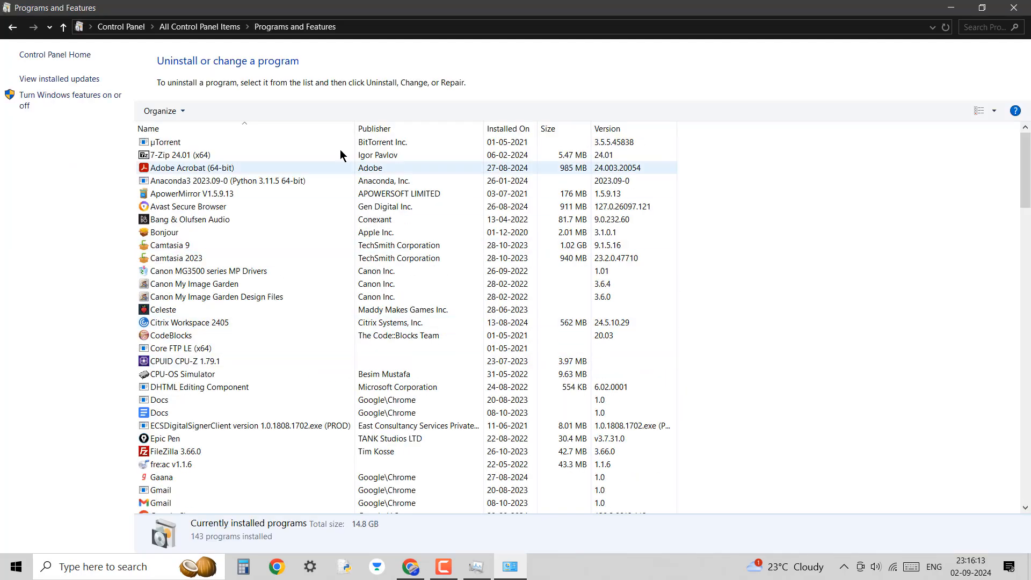
Toggle the installed programs' sorting by name, ending in ascending order.
click(202, 128)
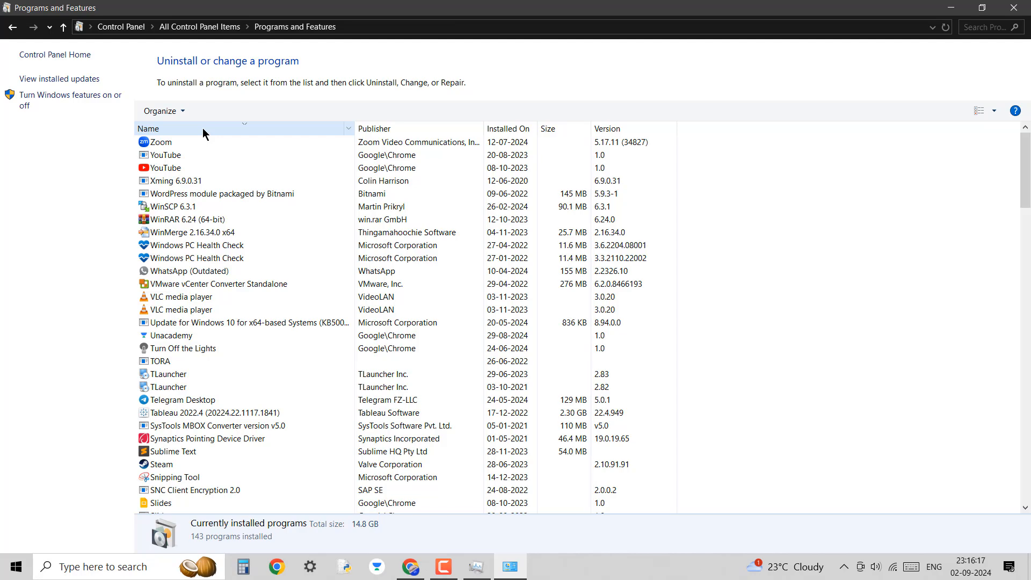
click(201, 128)
click(202, 128)
click(202, 128)
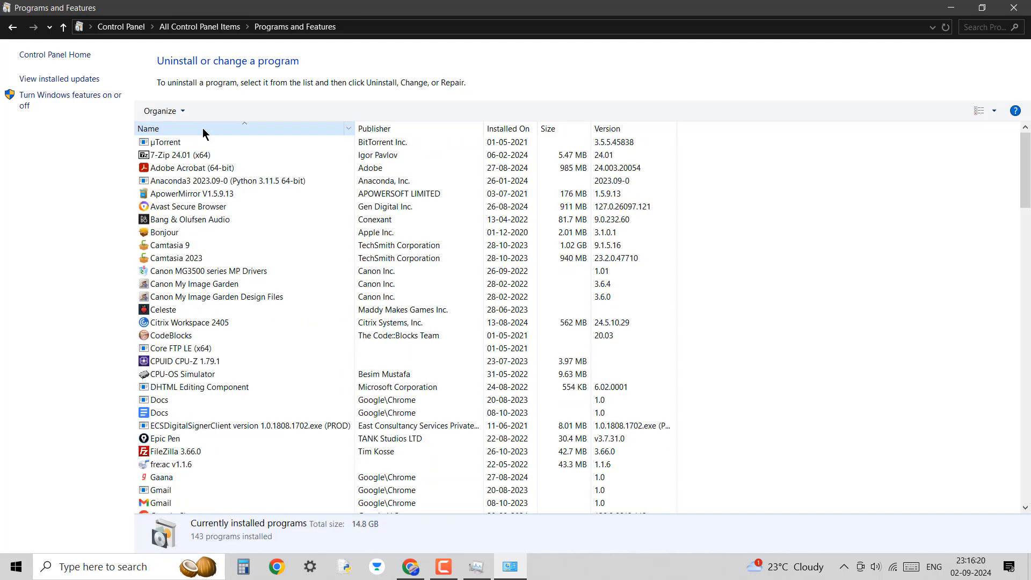
Locate the MongoDB entries in the installed programs and show the uninstall options for MongoDB 6.0.6 2008R2Plus SSL (64 bit).
click(172, 145)
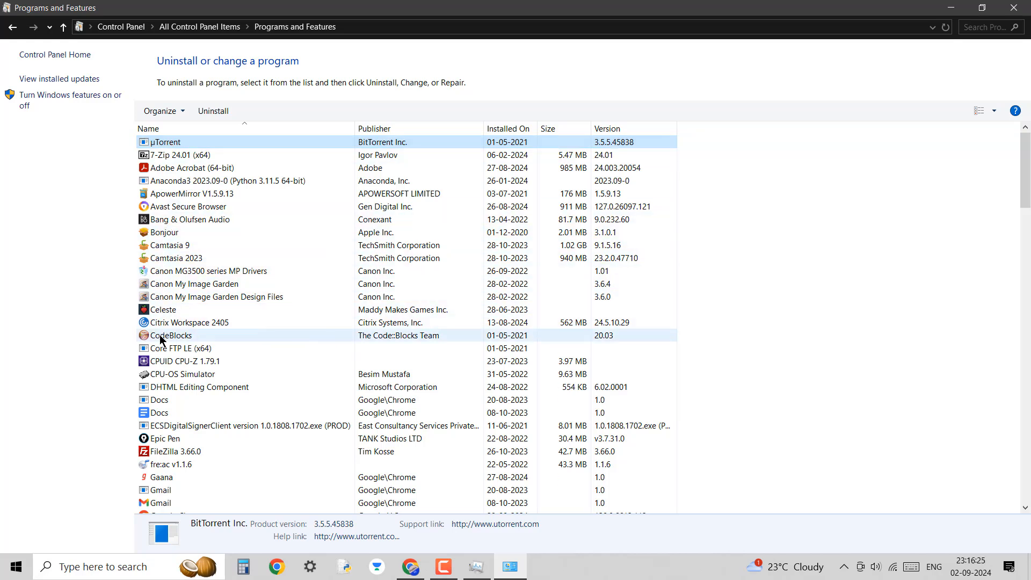
click(178, 390)
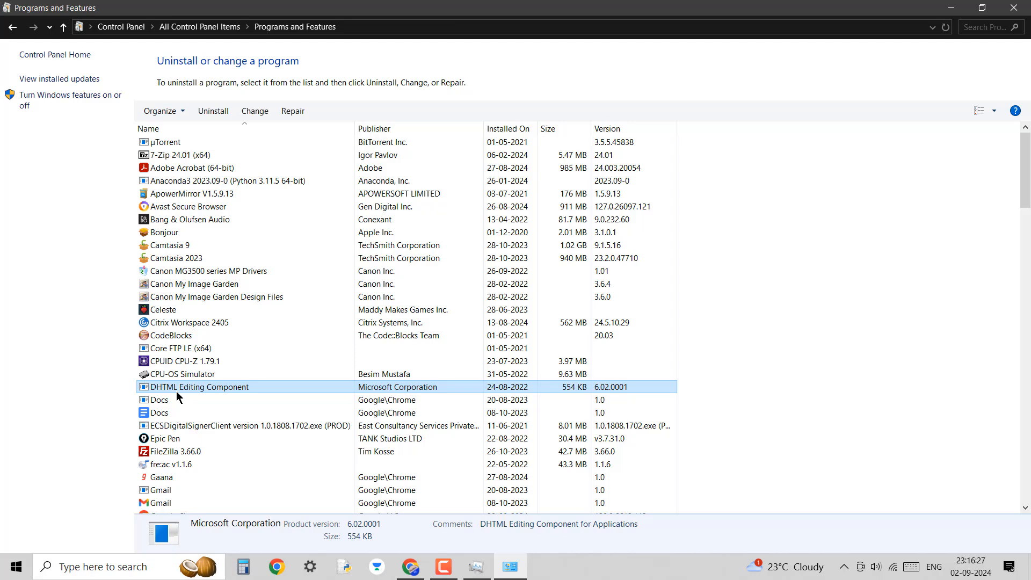
key(m)
key(o)
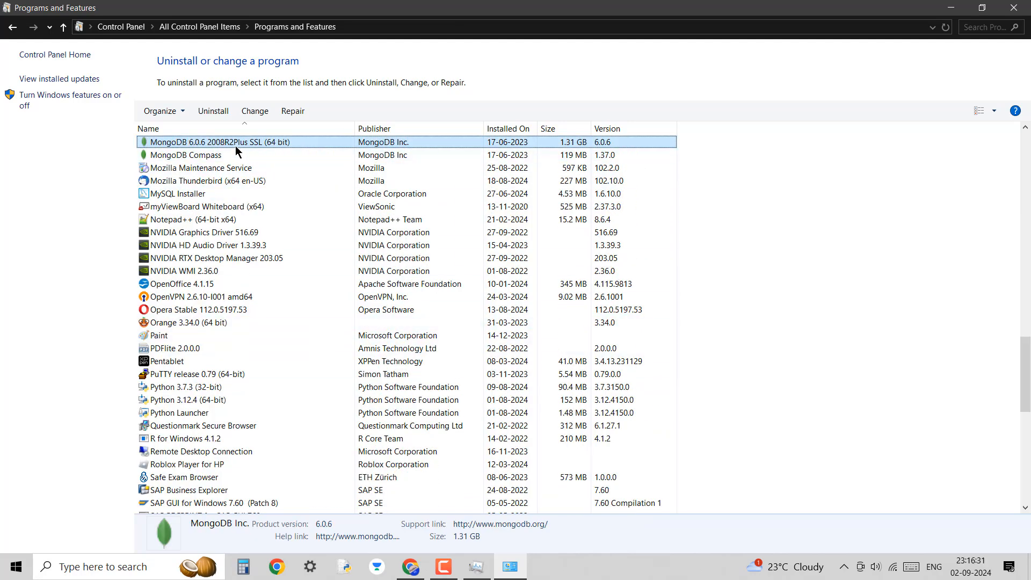
click(198, 157)
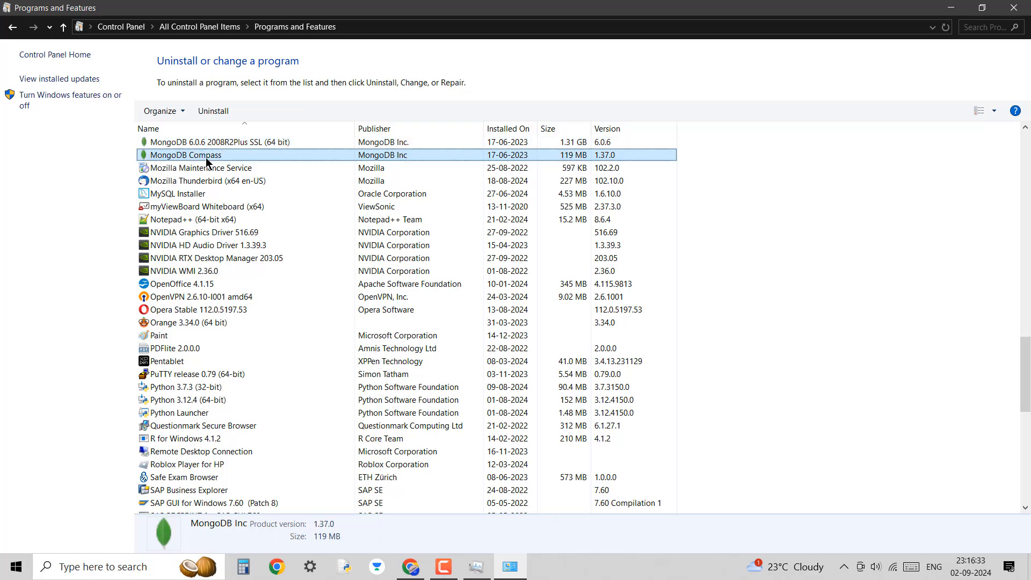
click(185, 143)
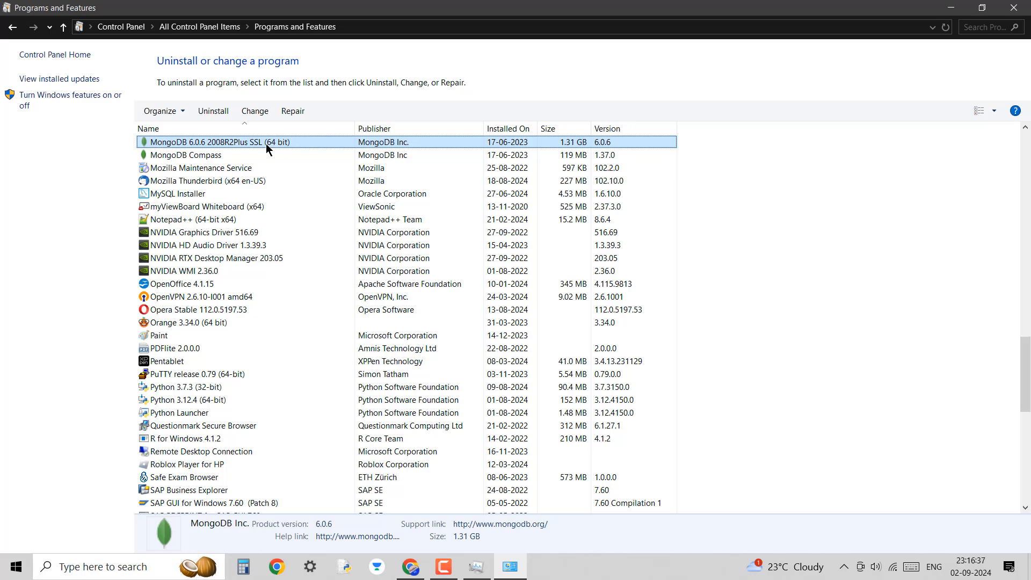
right_click(247, 143)
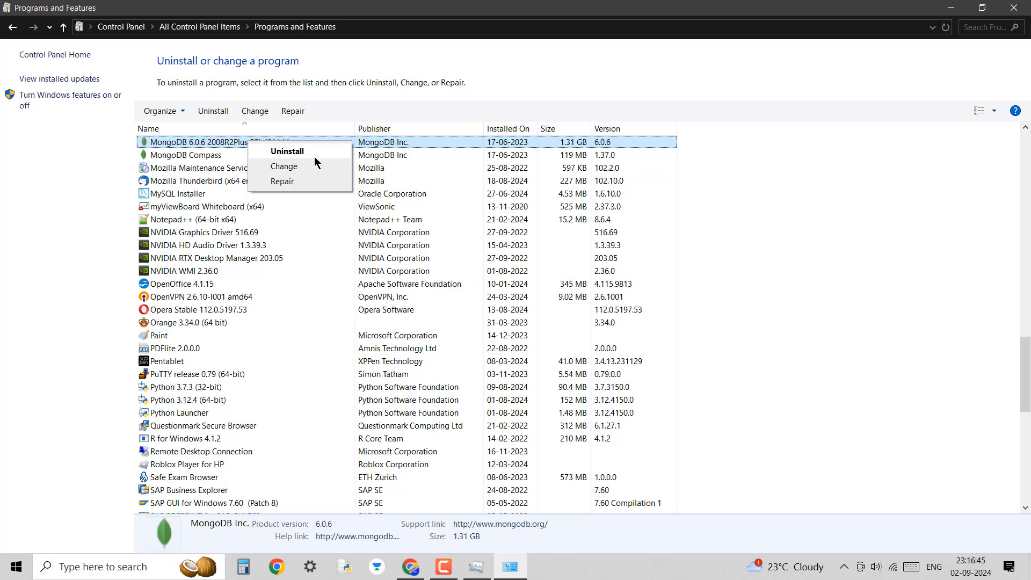
Minimize Programs and Features, return to the ChatGPT guide in Chrome, and show the hidden system tray icons.
click(951, 8)
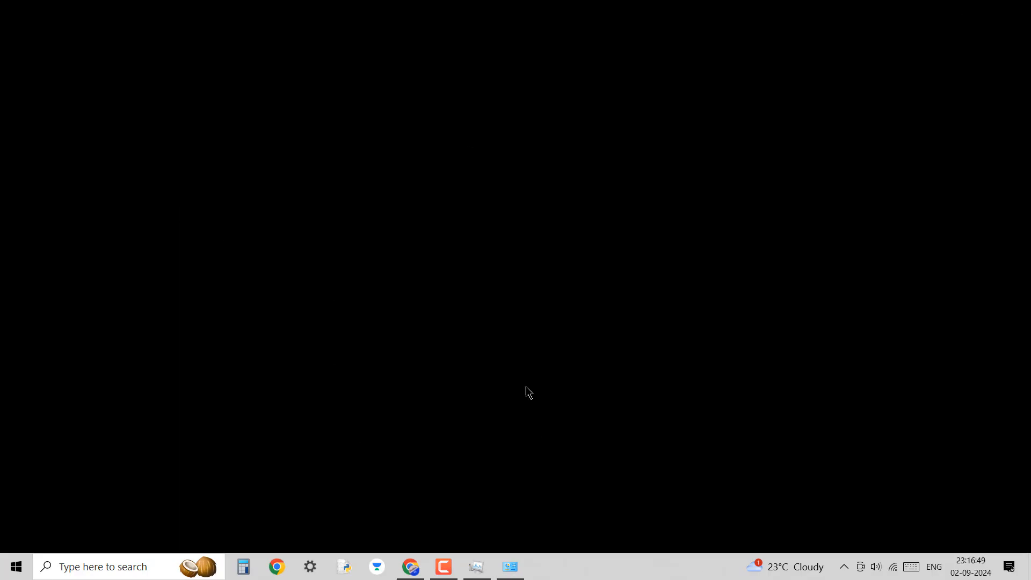
click(411, 567)
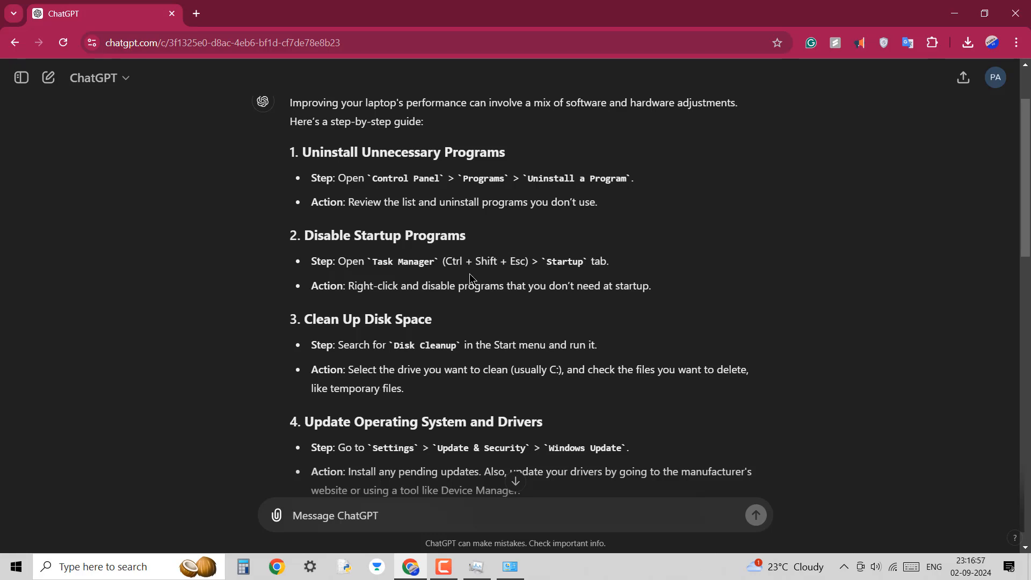
click(844, 569)
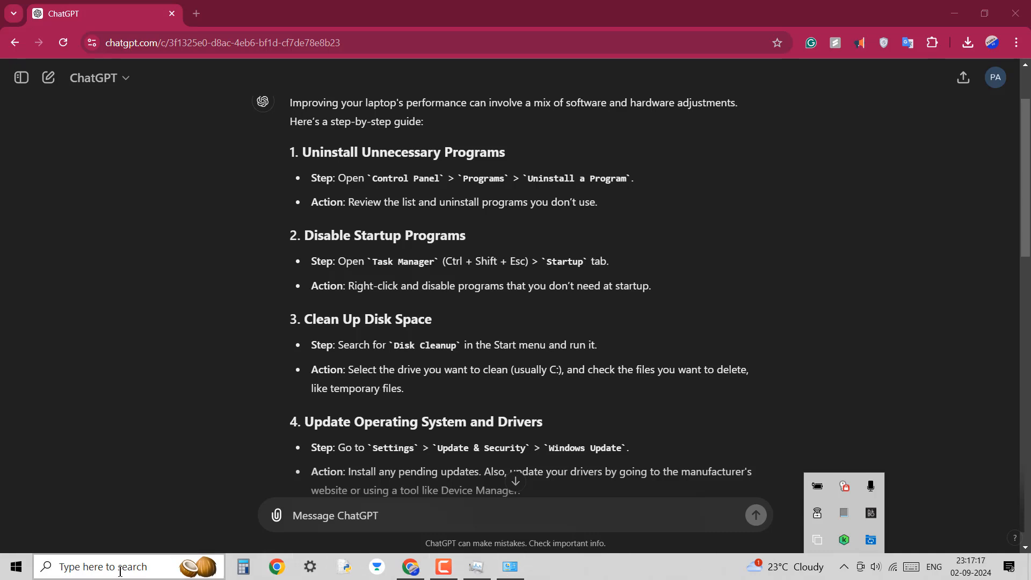
Open the Startup Apps settings from Windows search and review which apps are enabled at login.
click(97, 567)
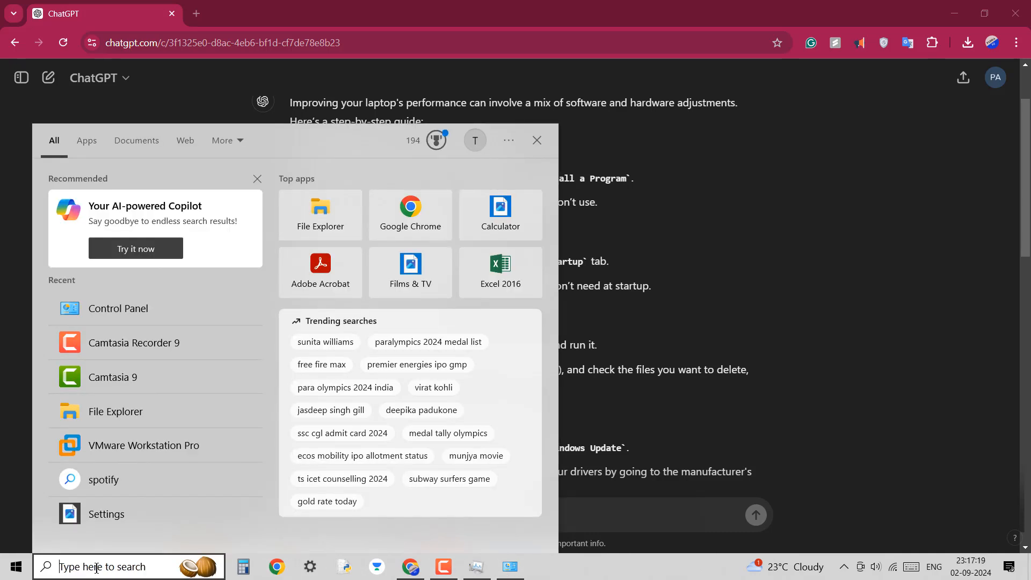
text(st)
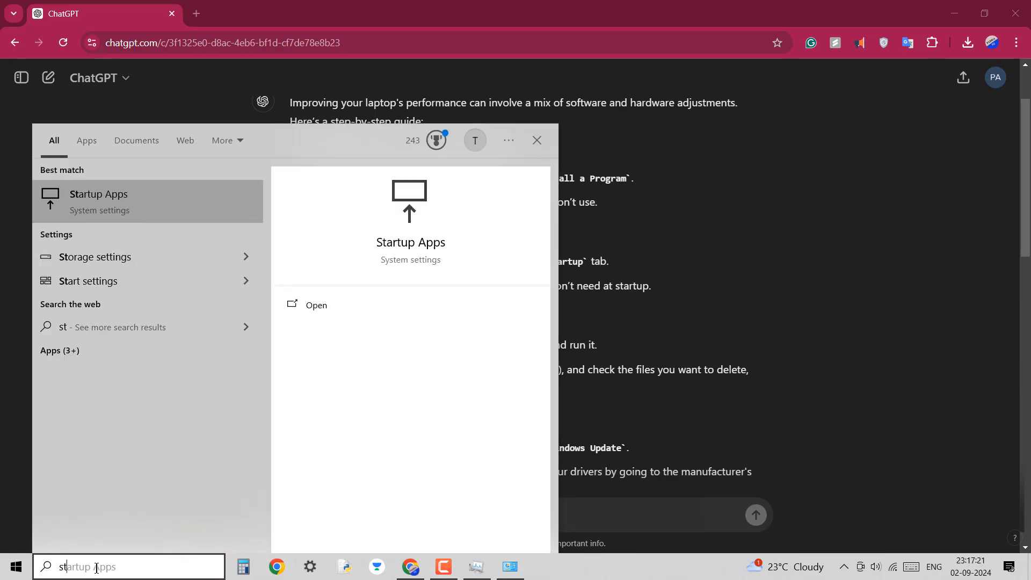
click(99, 200)
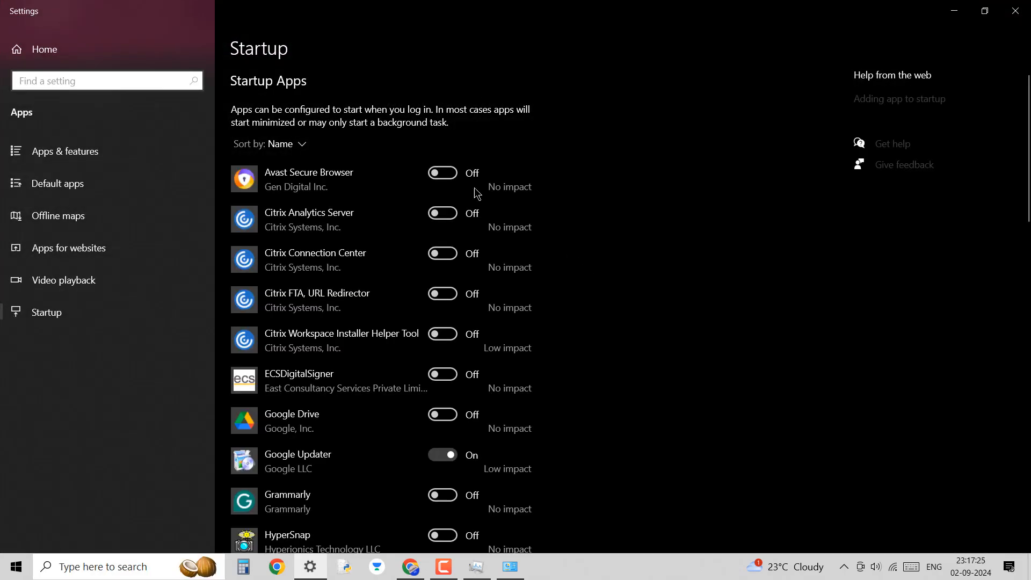
scroll(375, 386, down, 8)
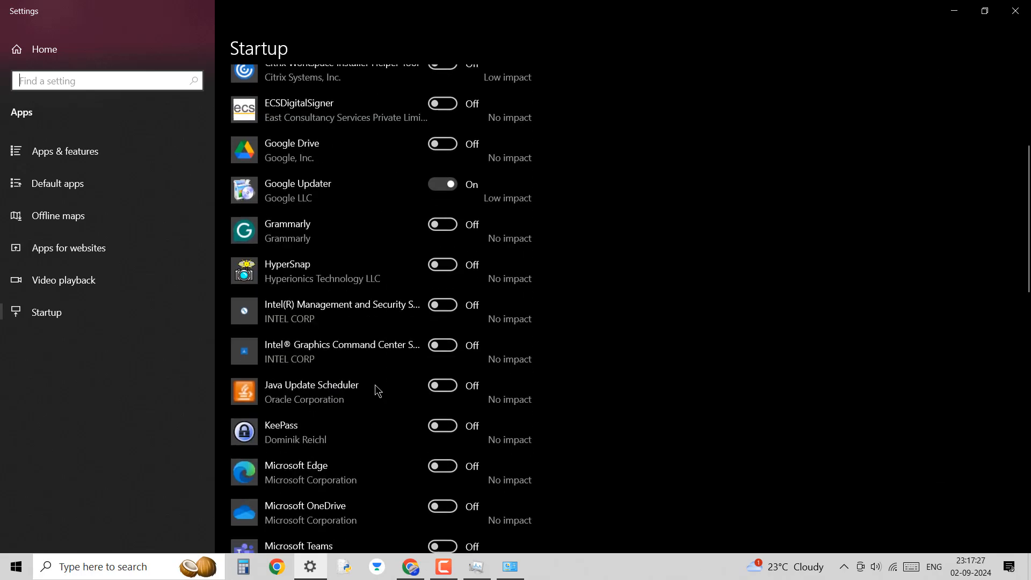
scroll(375, 384, down, 5)
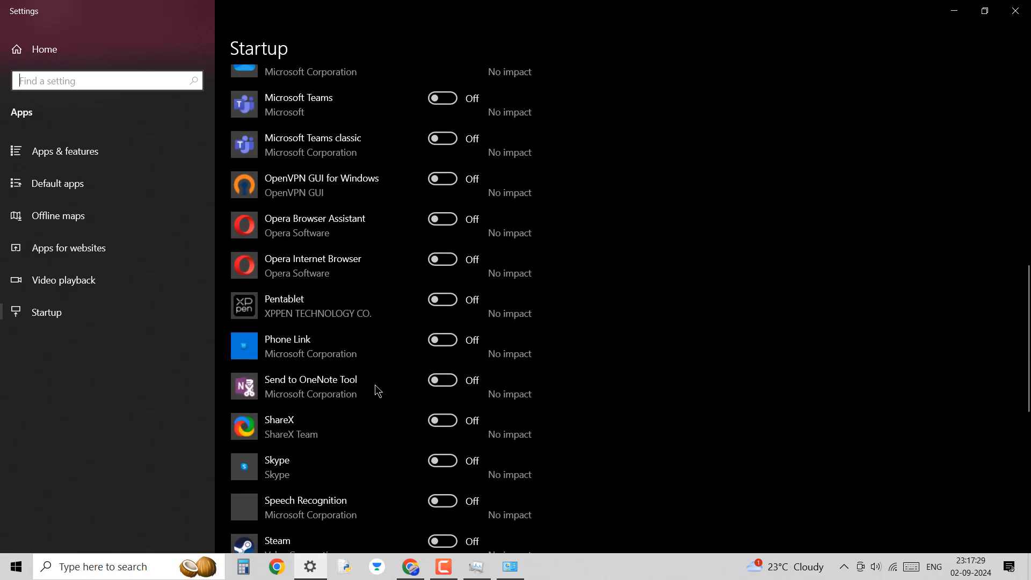
scroll(374, 385, down, 2)
scroll(374, 384, up, 15)
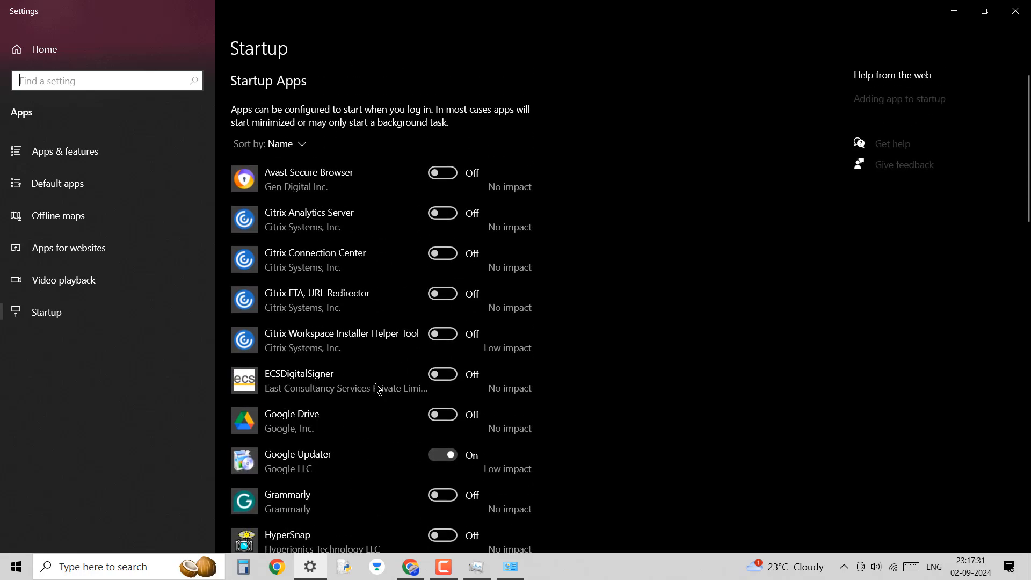
Switch Avast Secure Browser's startup setting on and back off, and close Settings.
click(475, 174)
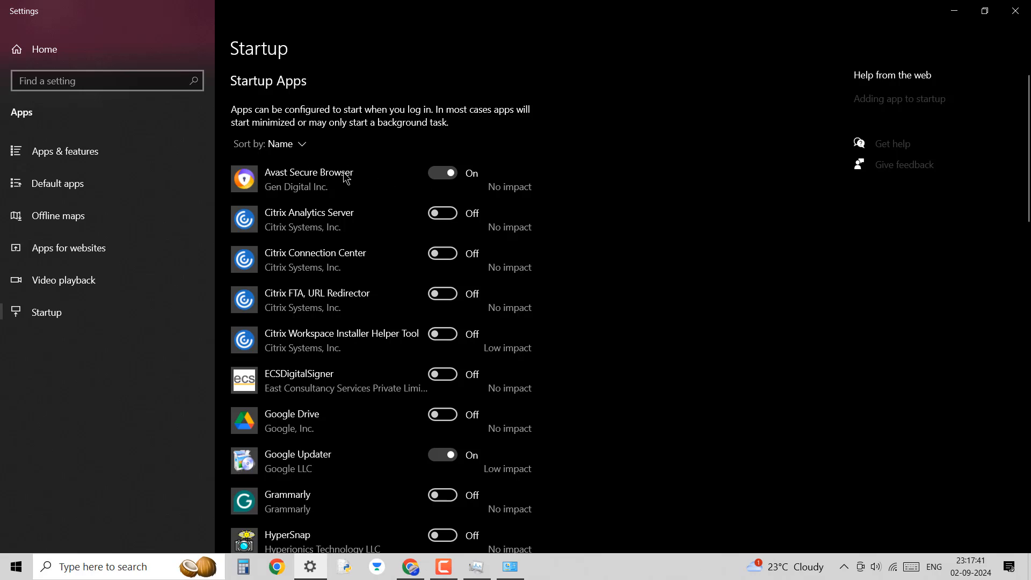
click(445, 174)
click(1015, 10)
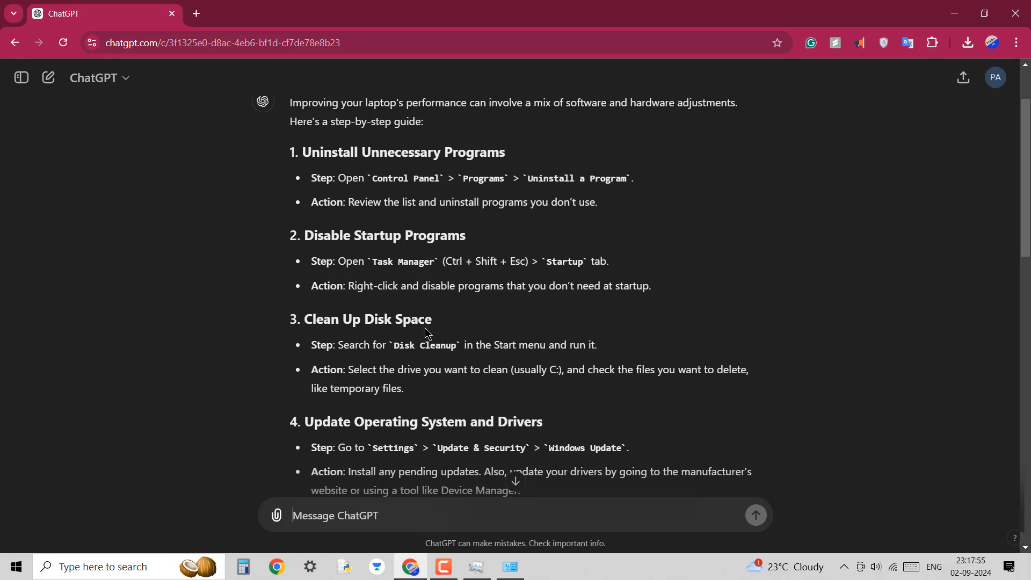
Open File Explorer at This PC and bring up the properties of Local Disk (C:).
click(119, 570)
text(file)
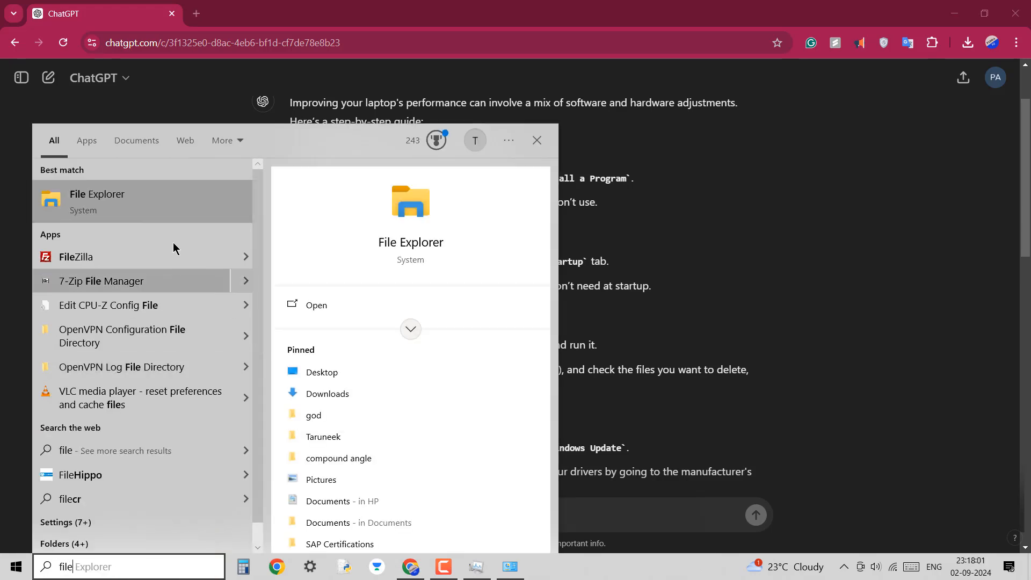
click(166, 194)
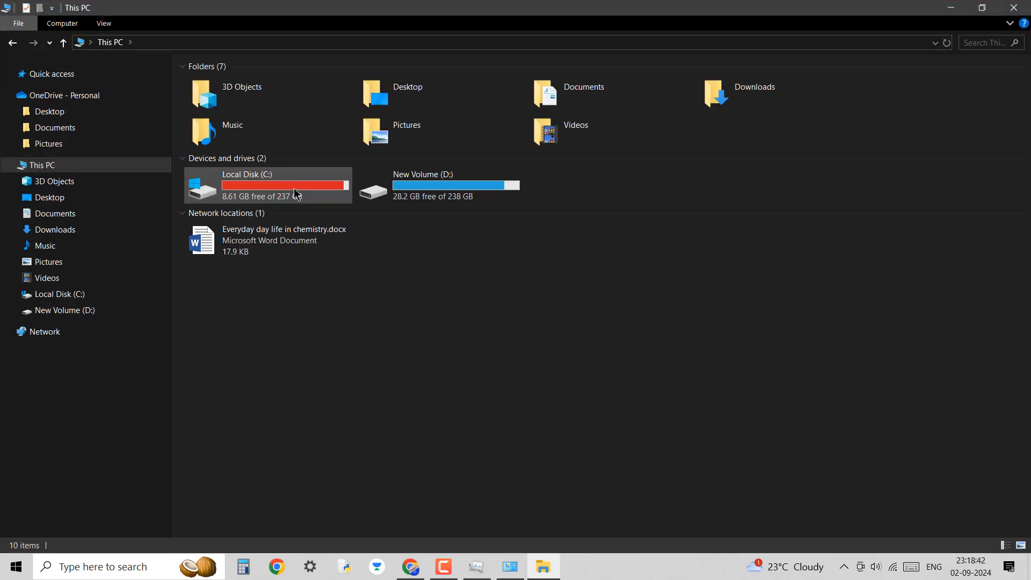
click(239, 189)
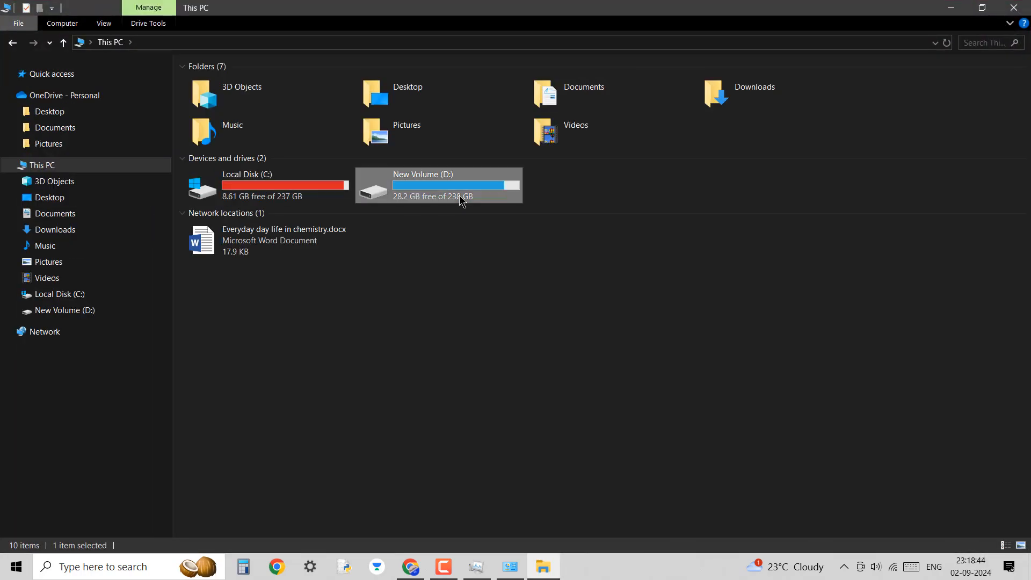
right_click(268, 181)
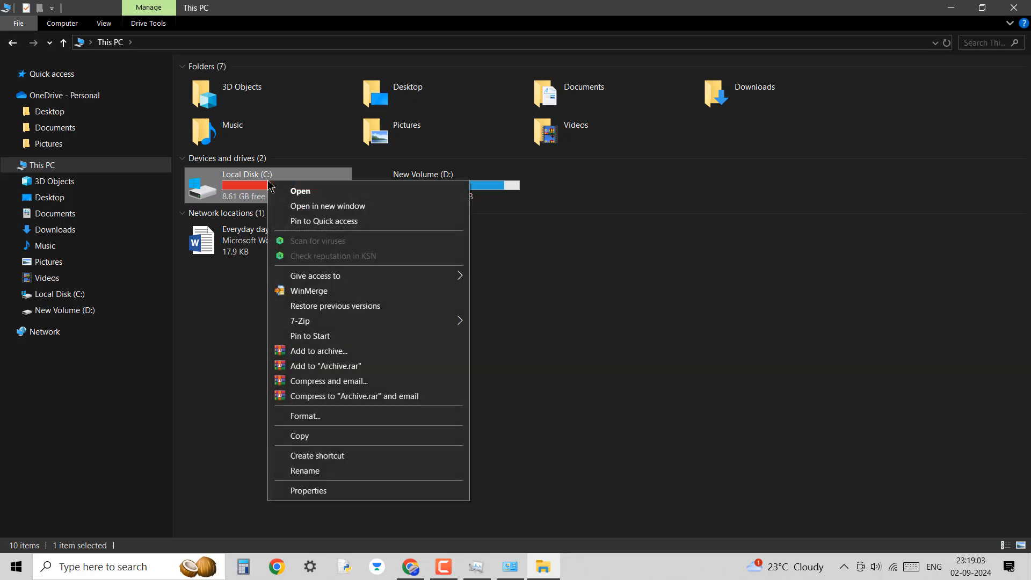
click(335, 492)
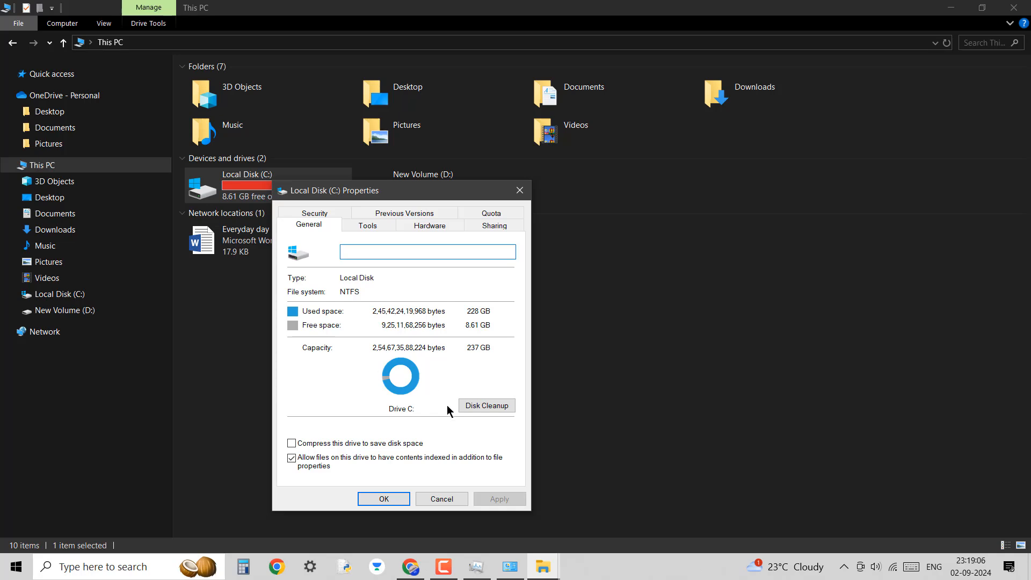
Run Disk Cleanup on drive C: and permanently delete the preselected file categories.
click(491, 405)
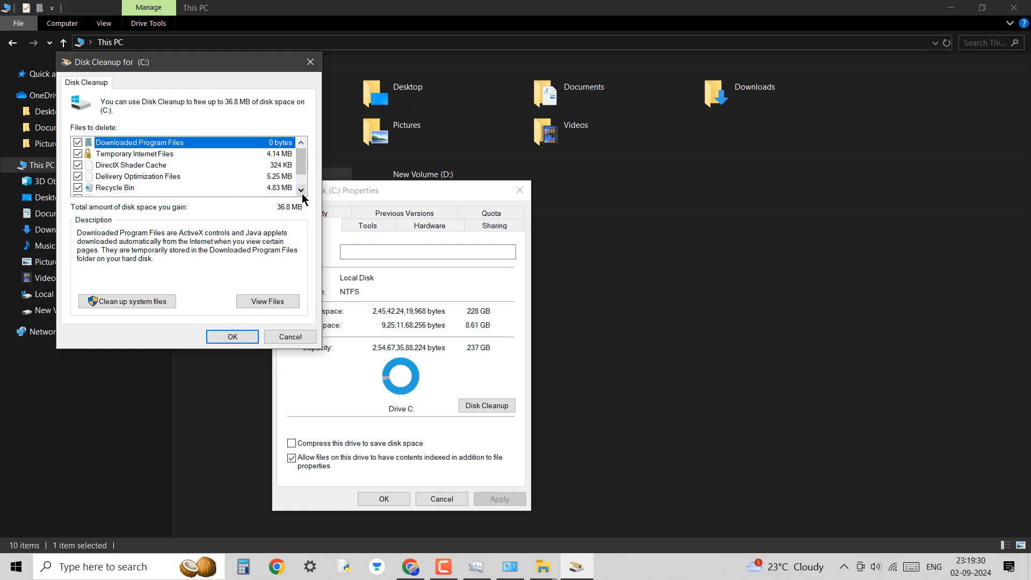
scroll(300, 193, down, 1)
scroll(299, 175, up, 1)
click(232, 336)
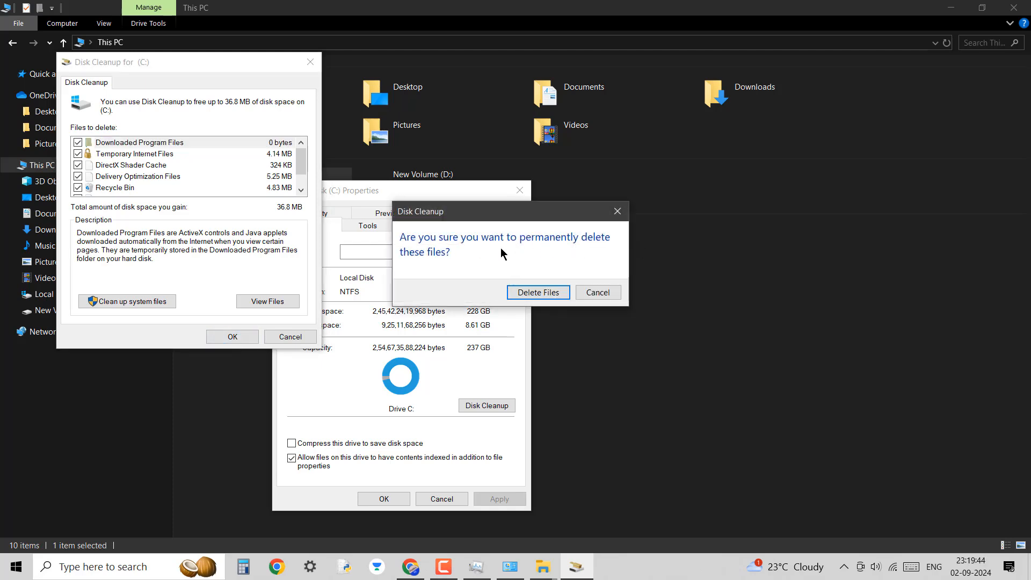
click(537, 293)
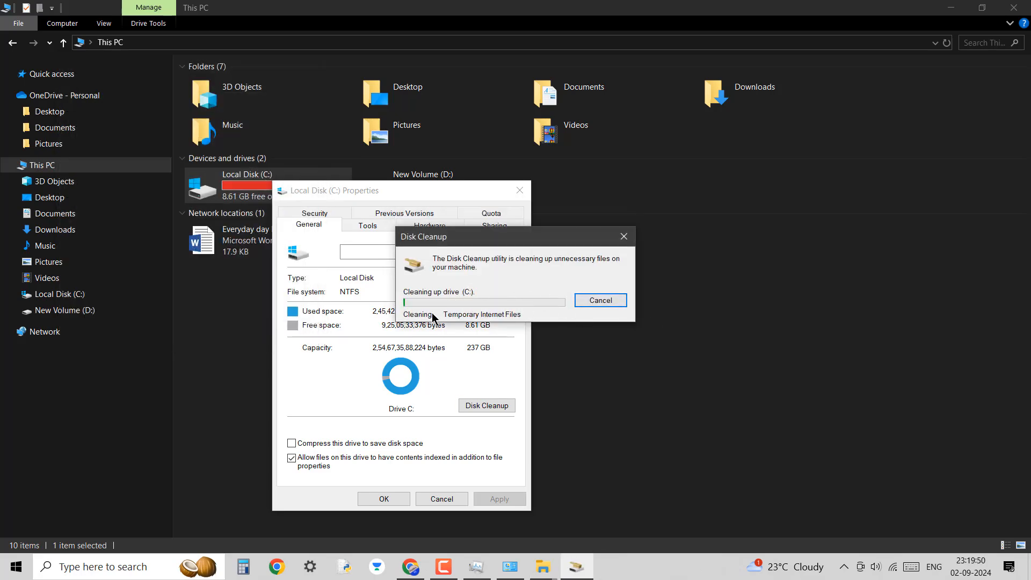
Read the operating system update section of the ChatGPT guide, then review the update status in Windows Update settings and close them.
click(410, 567)
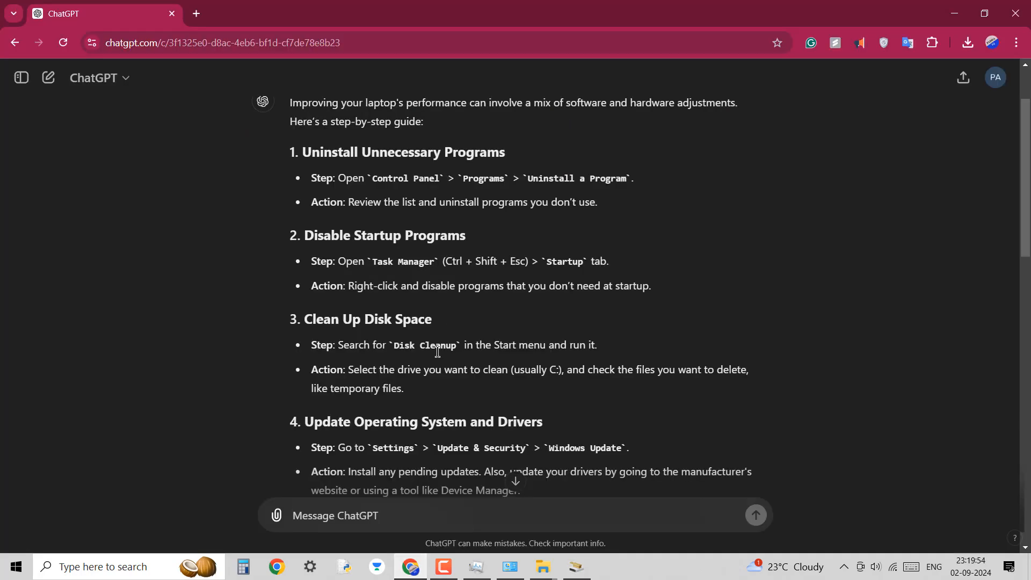
scroll(437, 308, down, 3)
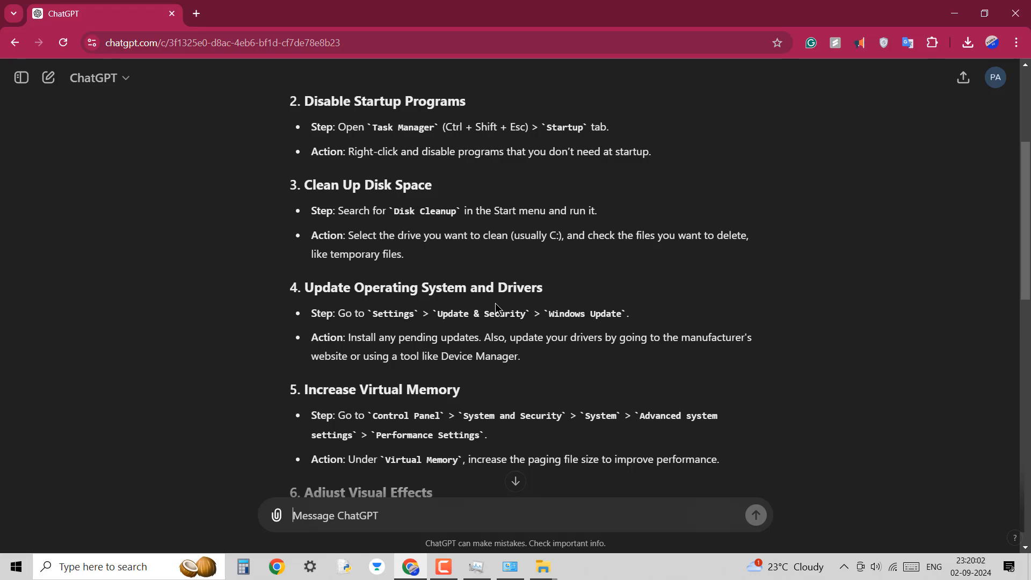
click(114, 570)
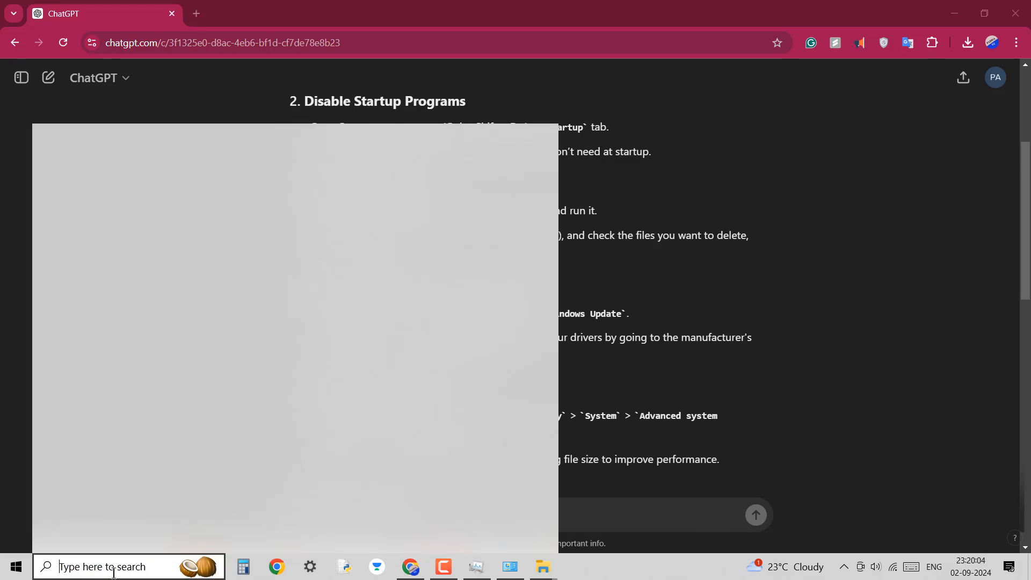
text(windo)
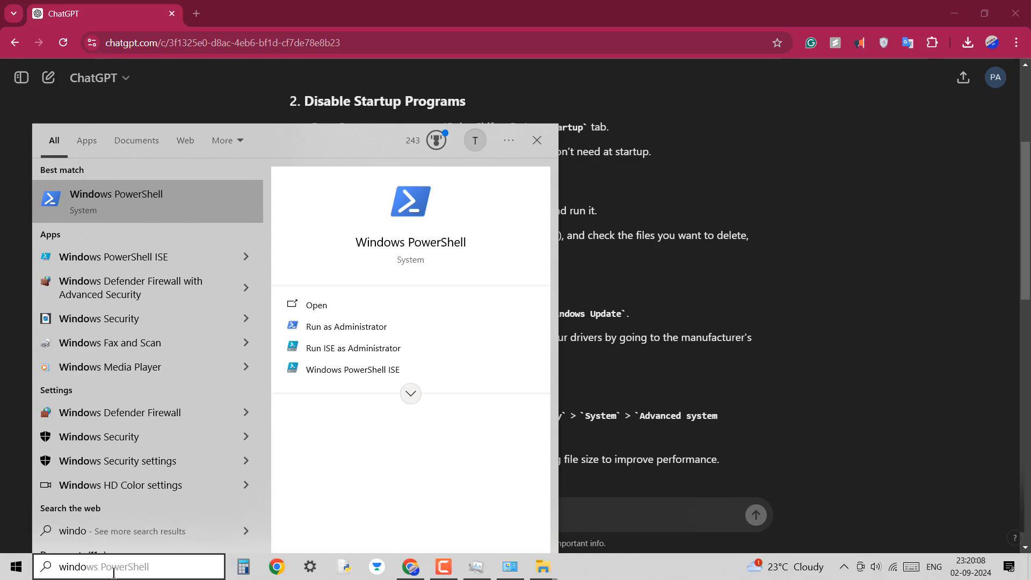
text(ws up)
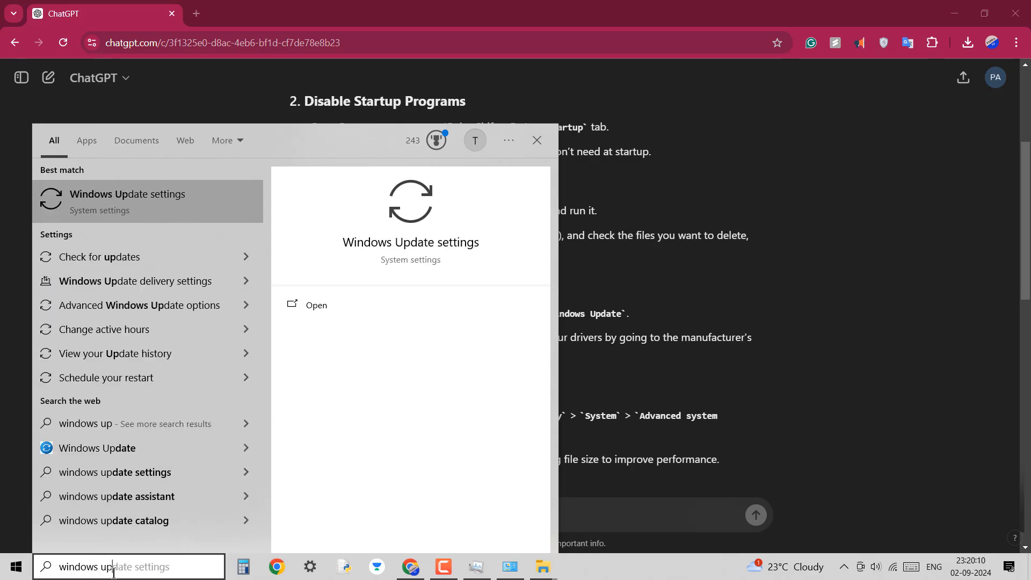
click(84, 259)
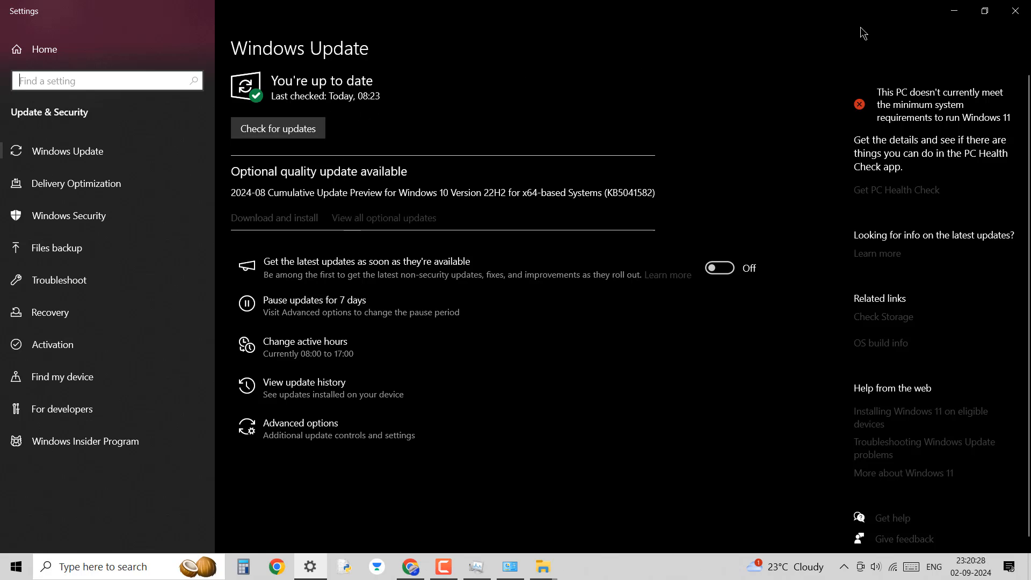
click(1022, 21)
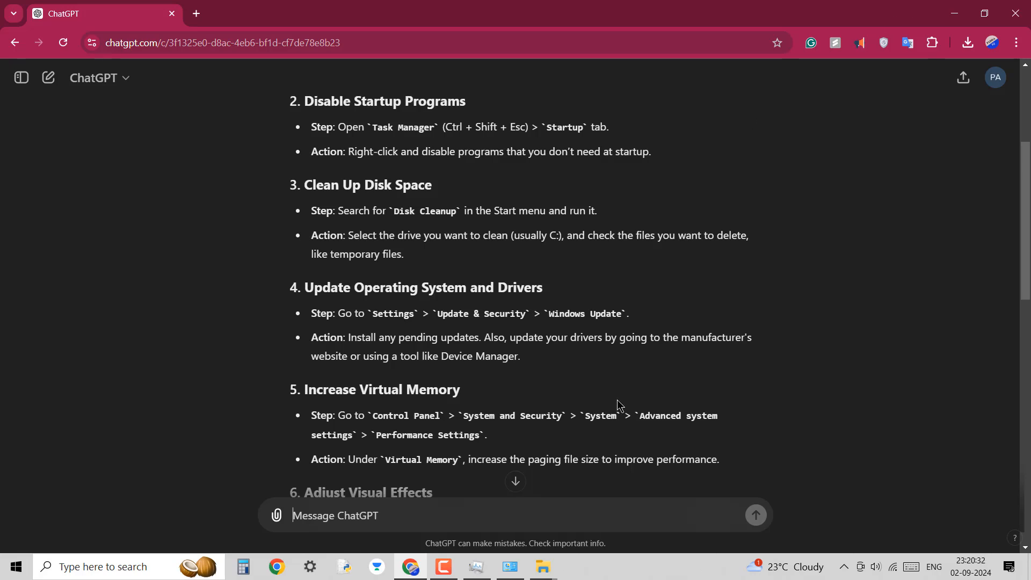
Read the guide's virtual memory section, then switch to File Explorer and bring up the properties of This PC.
scroll(619, 403, down, 3)
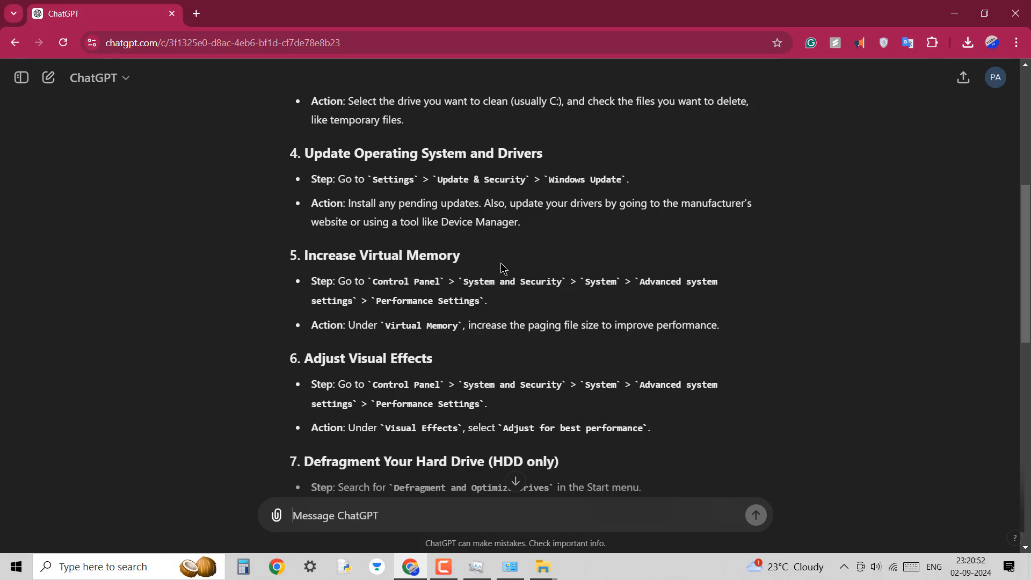
click(552, 574)
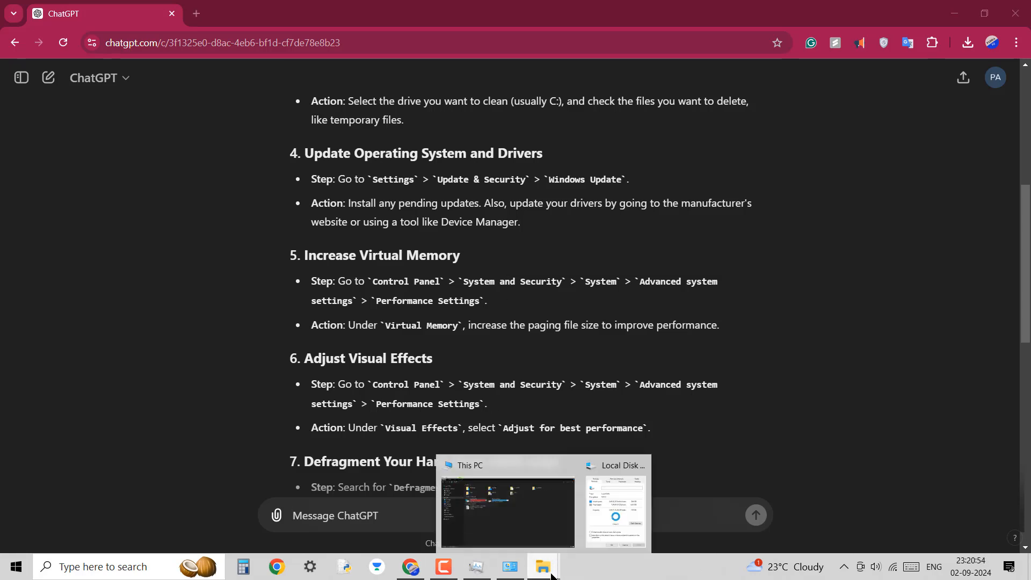
click(524, 524)
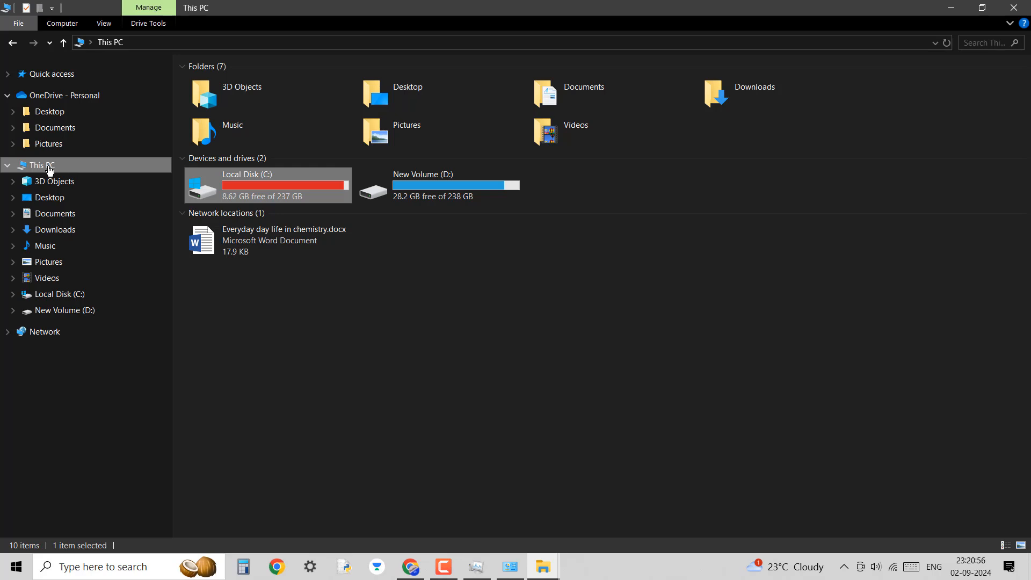
right_click(47, 168)
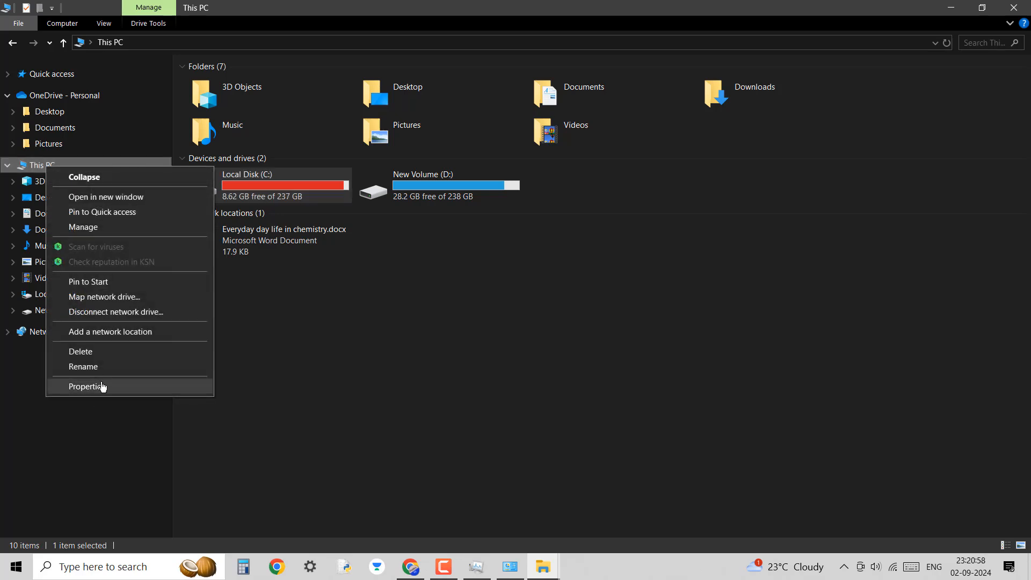
click(100, 386)
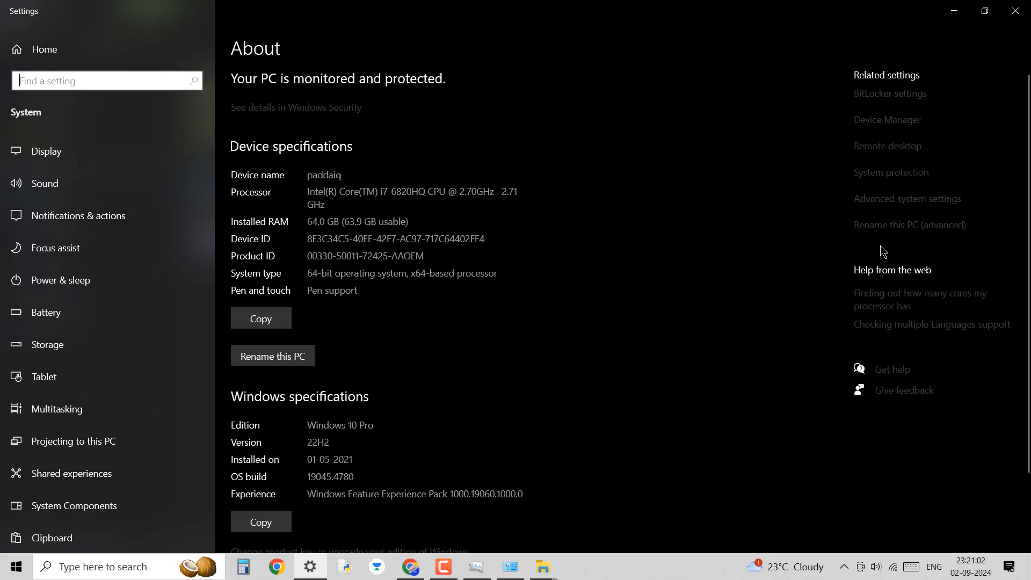
Open the Virtual Memory settings through the advanced system settings and the advanced Performance Options.
click(893, 203)
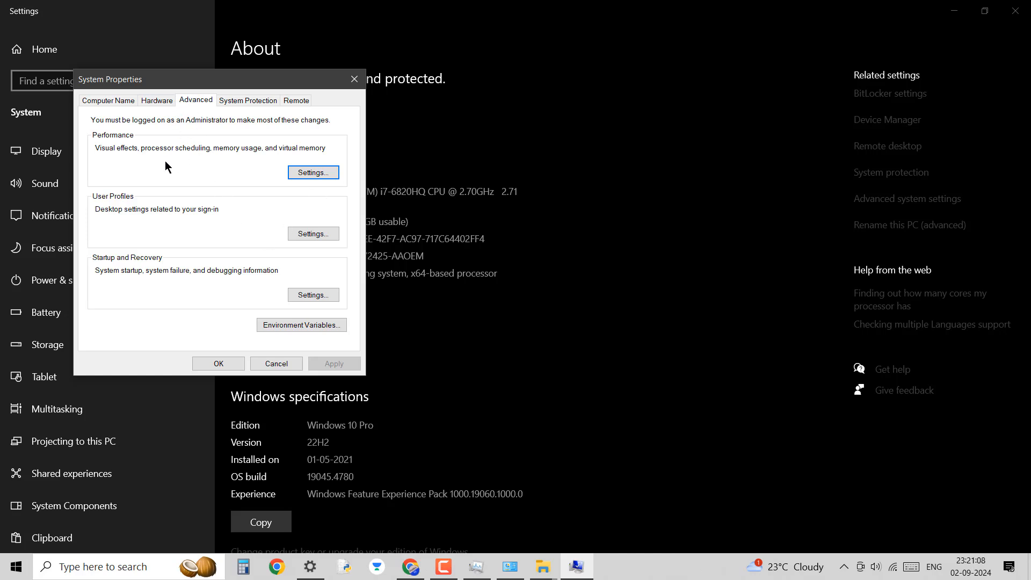
click(321, 175)
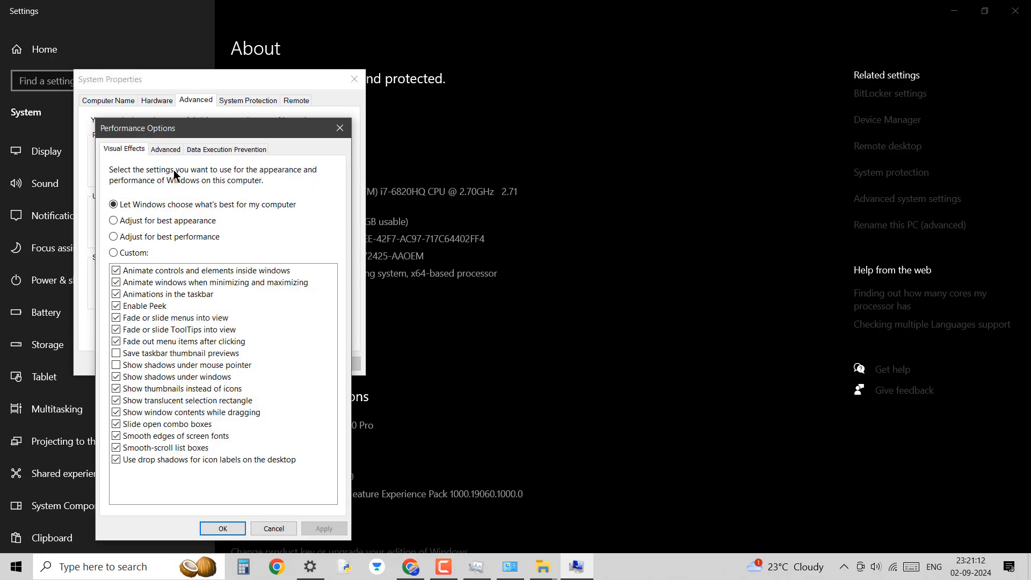
click(167, 150)
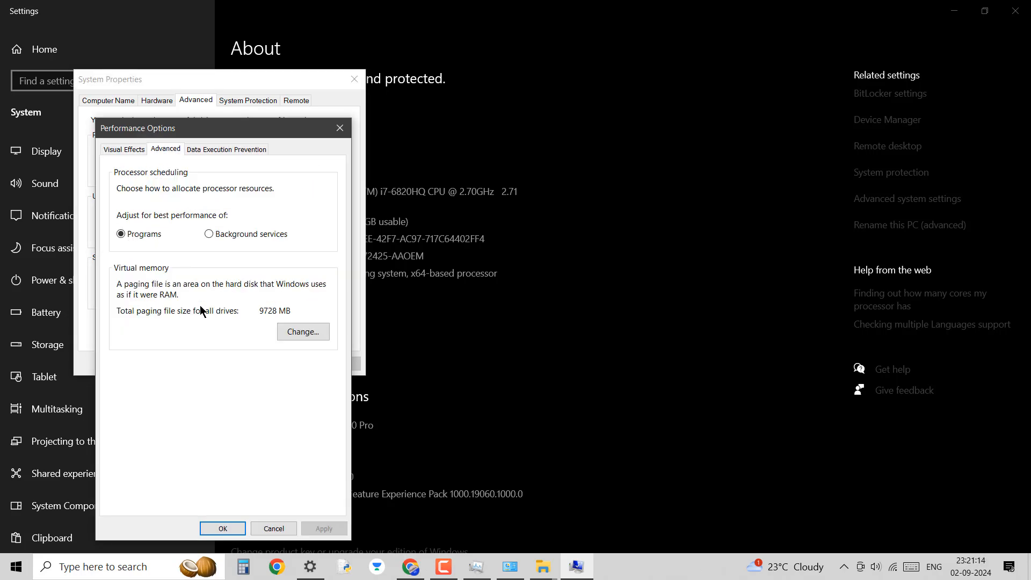
click(296, 331)
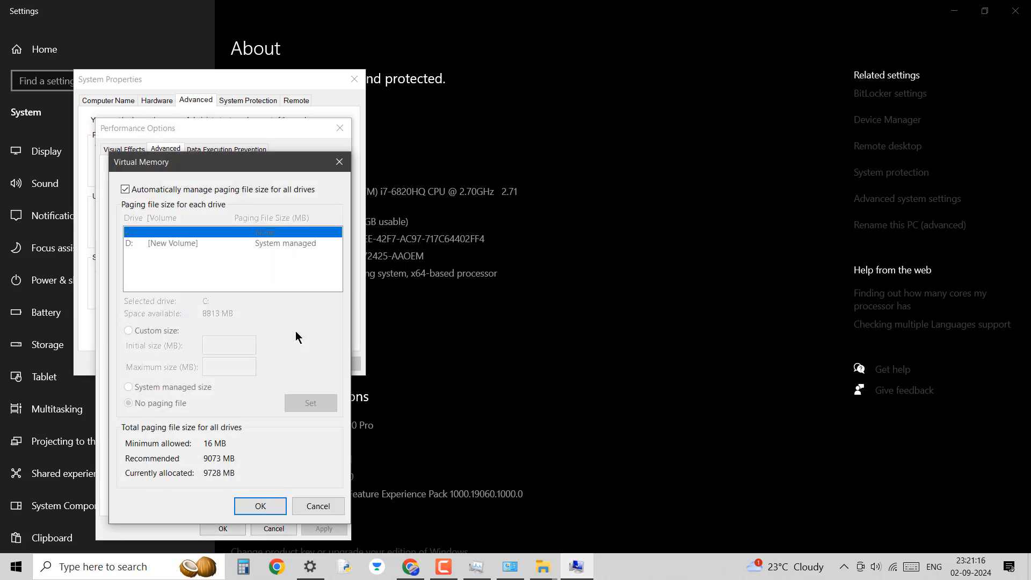
Turn off automatic paging file management and choose a custom paging file size for drive D:.
click(125, 190)
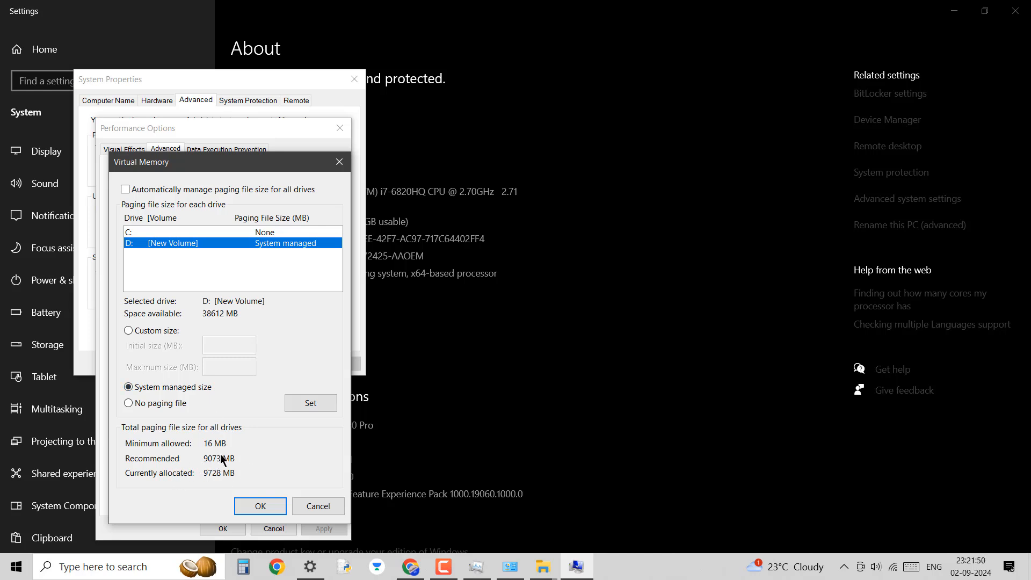
click(128, 331)
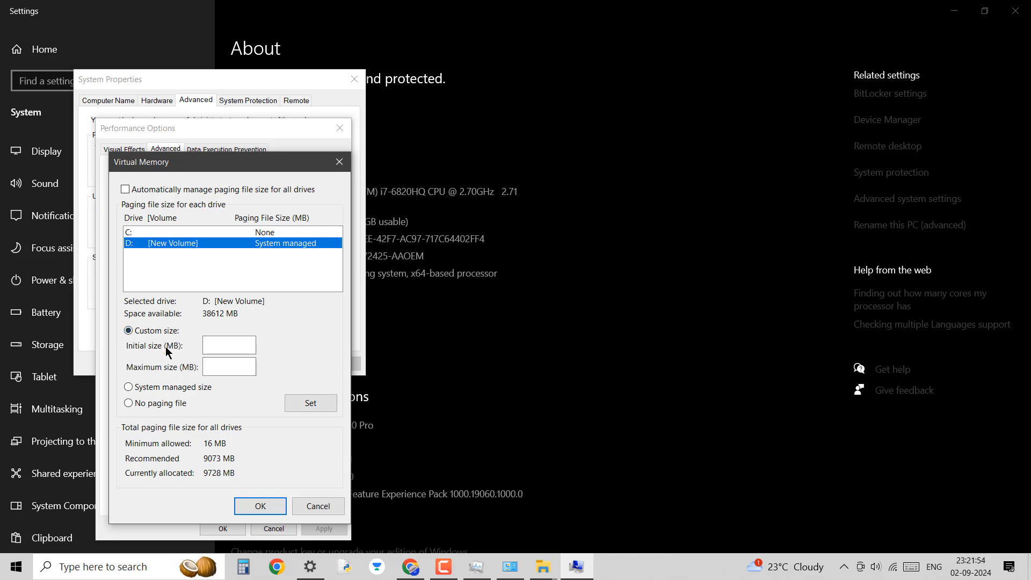
click(221, 345)
text(4)
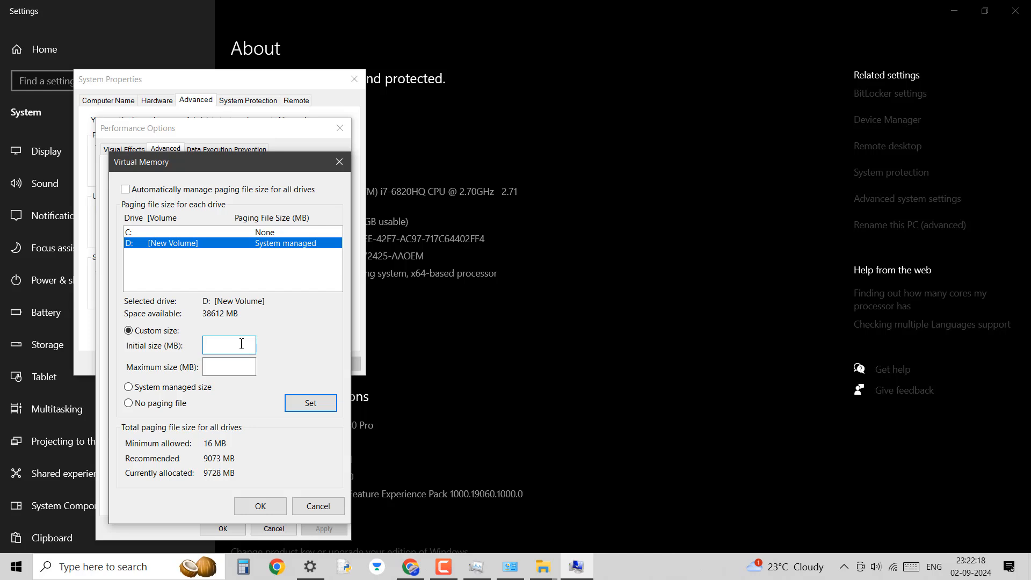
Calculate 1024 × 4 in Calculator to convert 4 GB to megabytes.
click(243, 566)
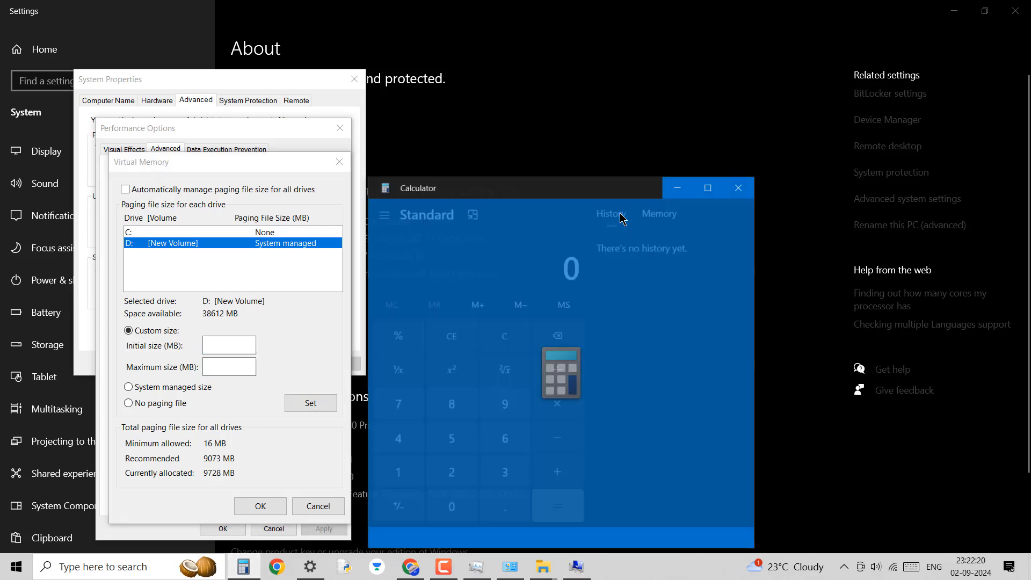
text(1,02)
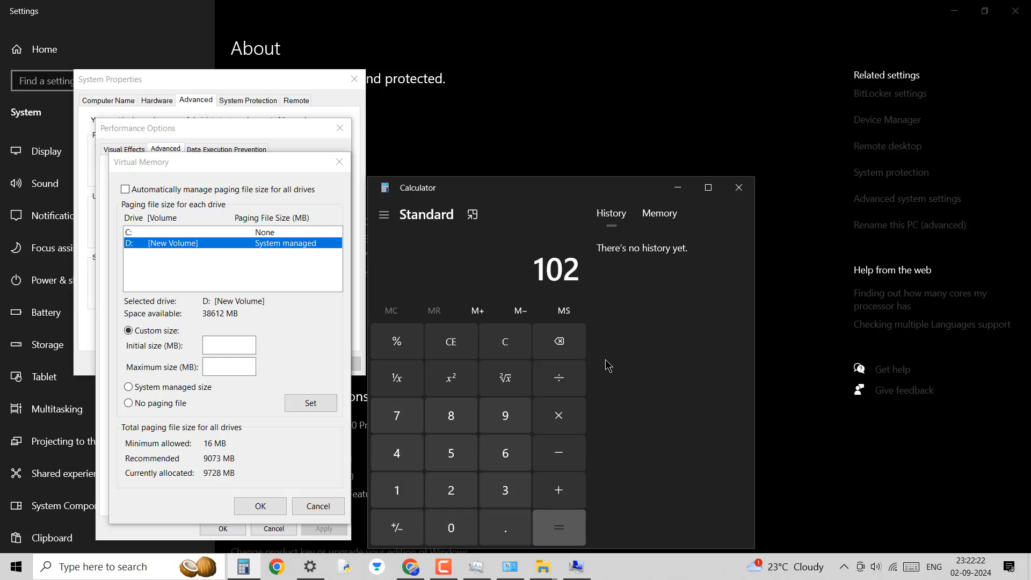
text(4)
key(shift+8)
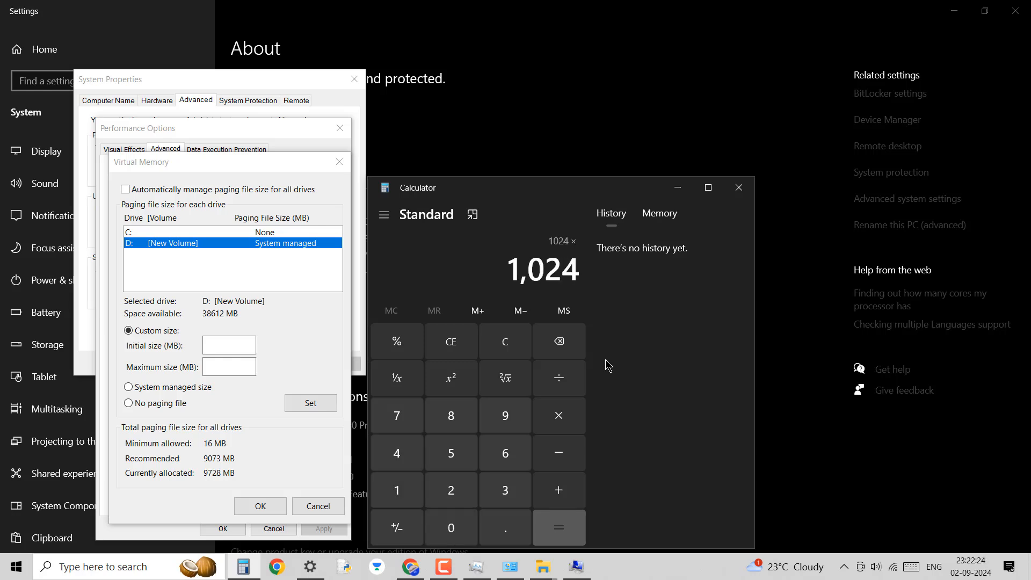
text(4)
key(Return)
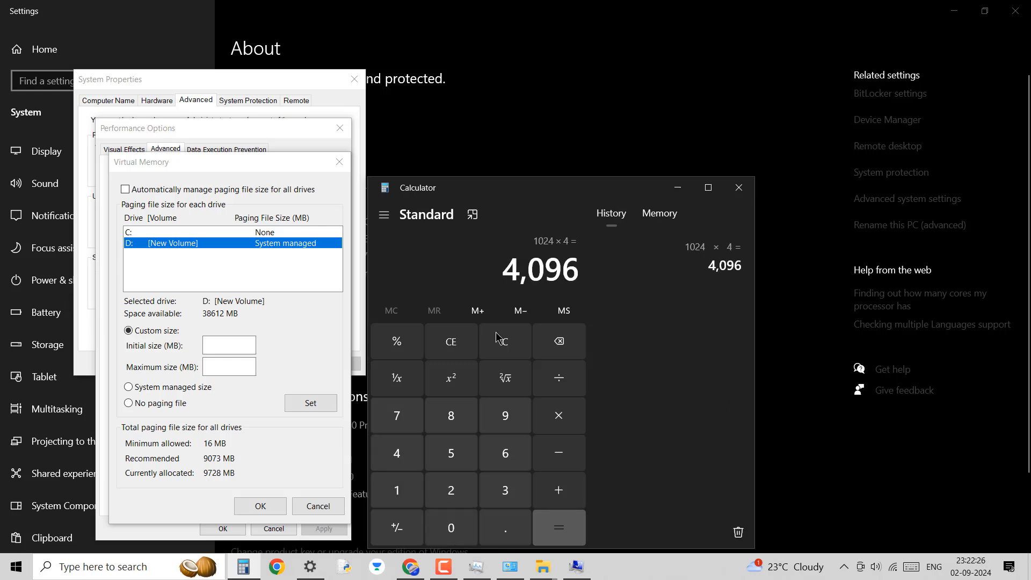
Enter 4096 MB as both initial and maximum paging file size for drive D:, and cancel the Virtual Memory dialog.
click(241, 351)
text(4)
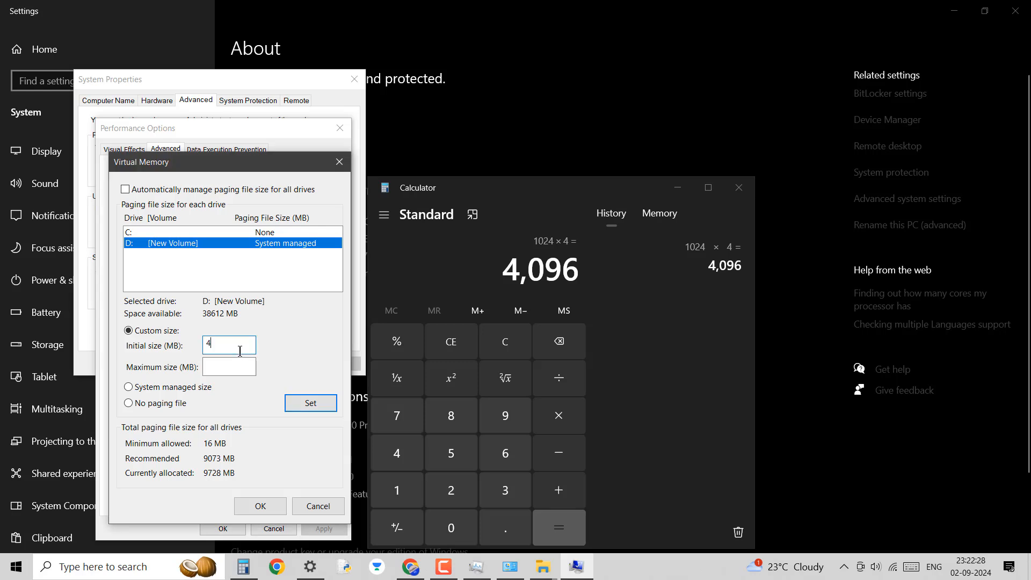
text(096)
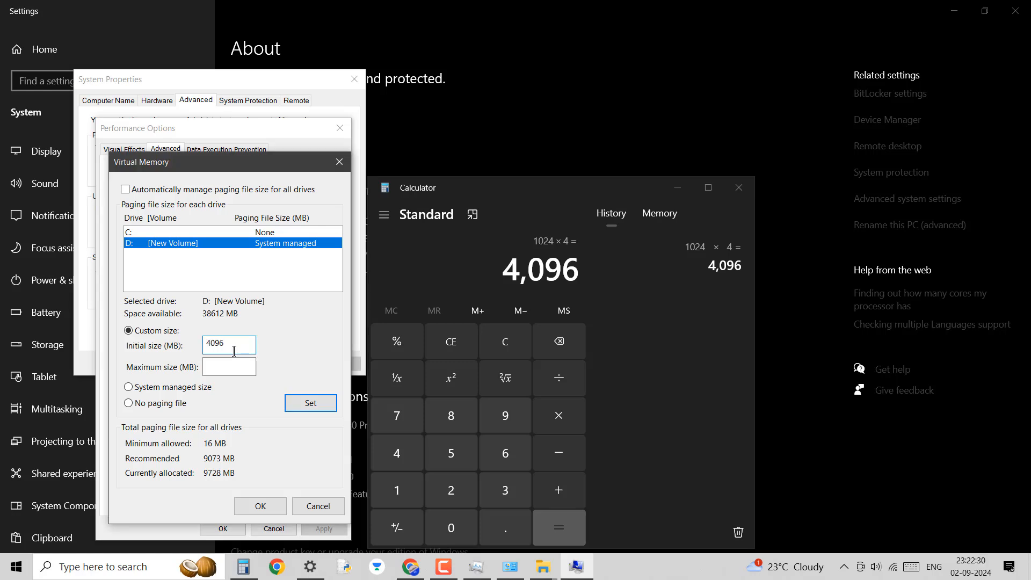
click(226, 368)
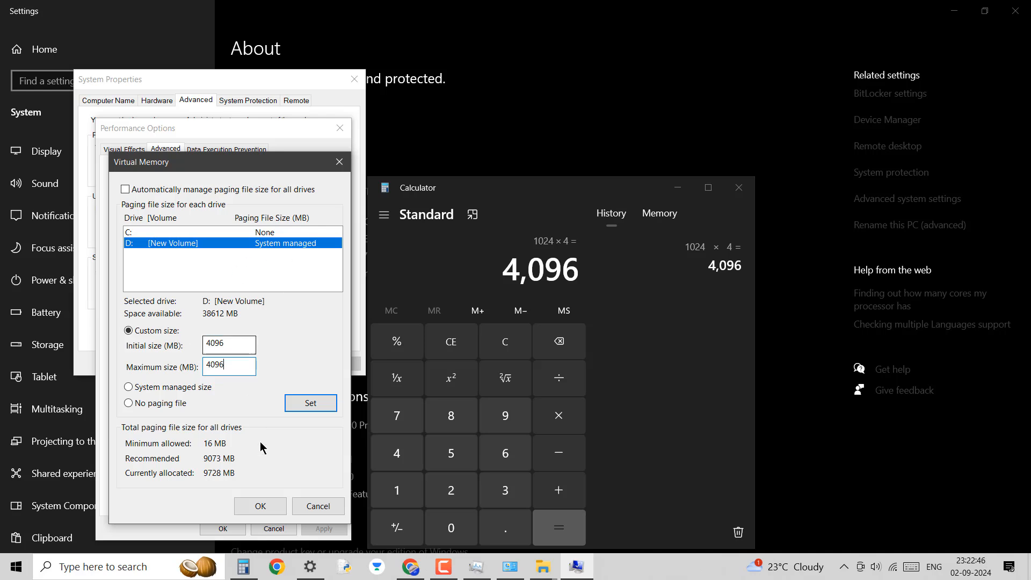
click(310, 506)
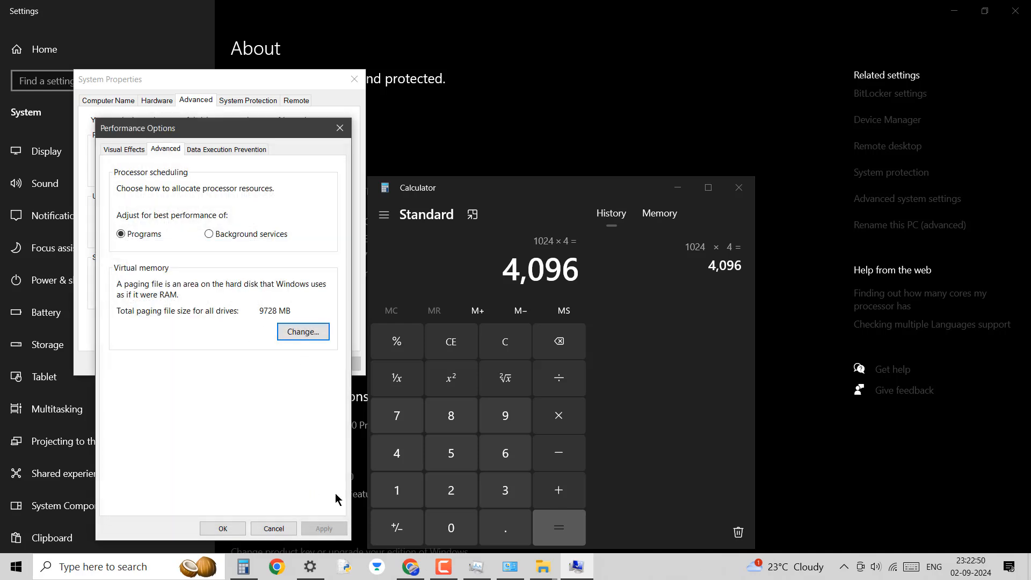
Cancel Performance Options and System Properties, and close Calculator and Settings to return to the ChatGPT guide.
click(273, 527)
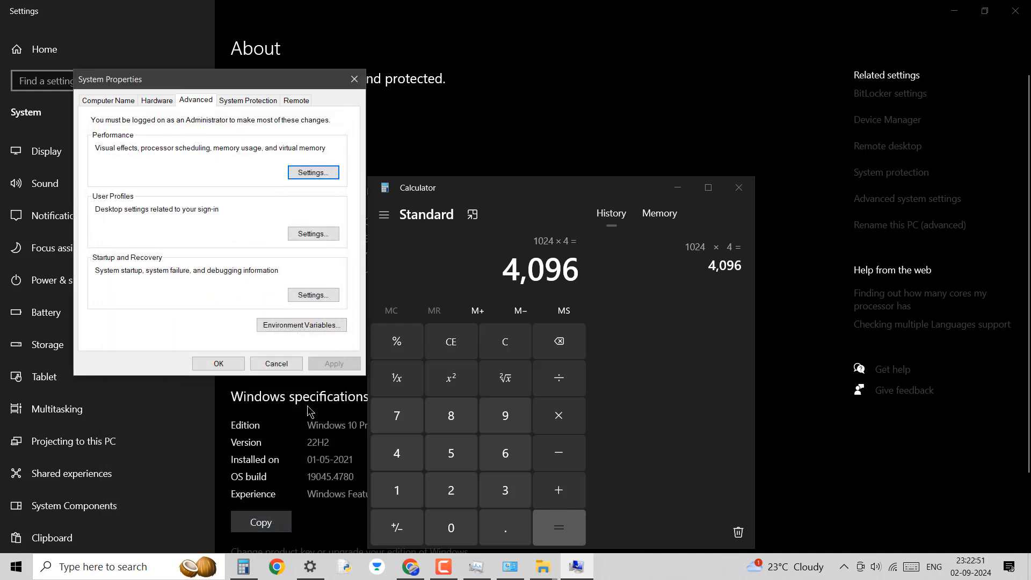
click(275, 364)
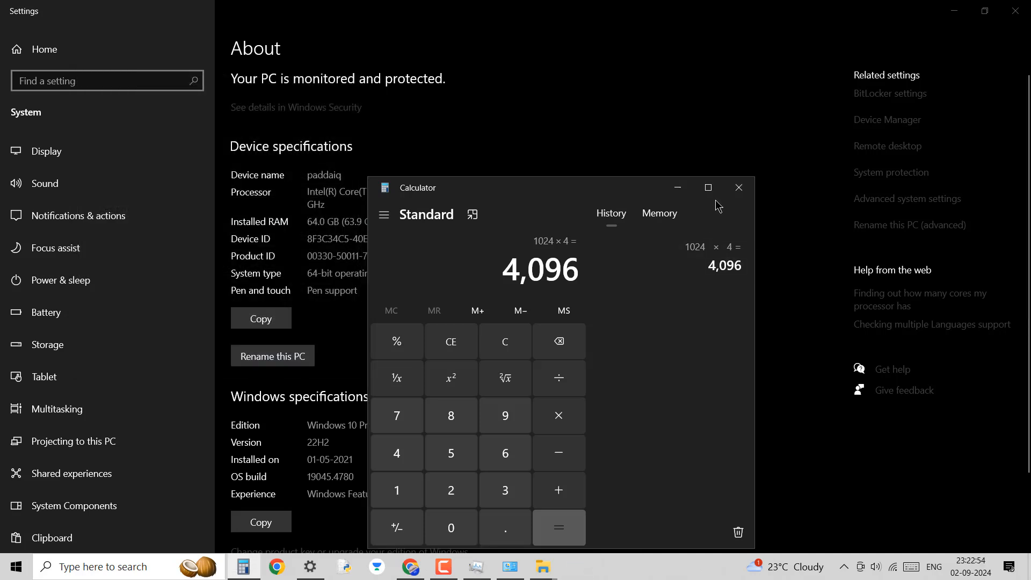
click(739, 187)
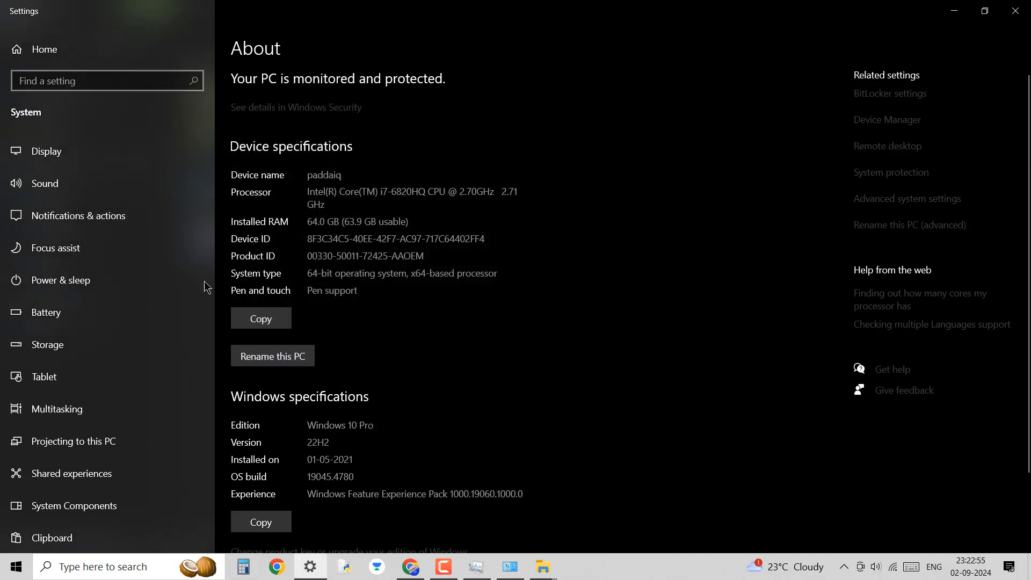
click(1017, 14)
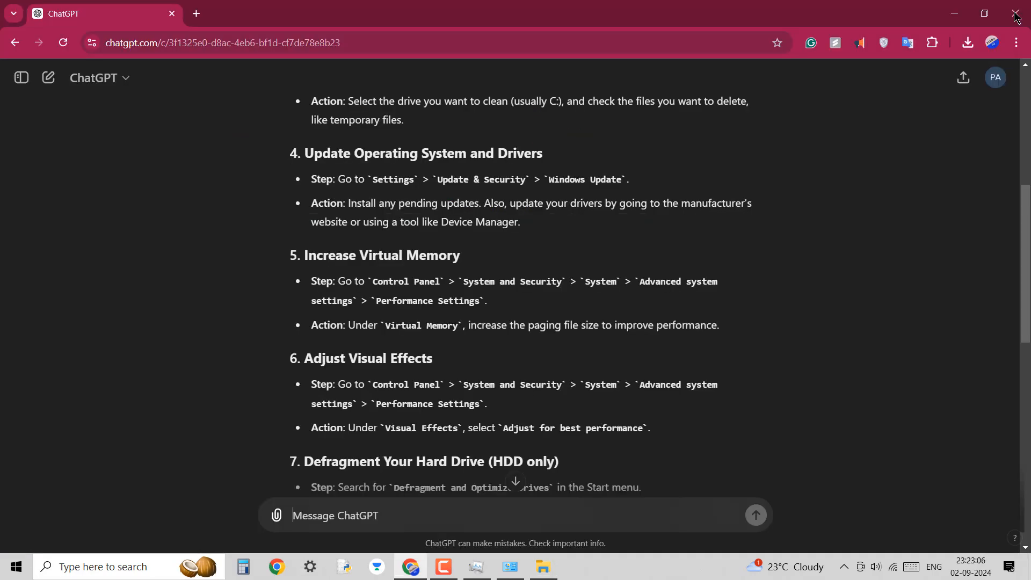
click(1017, 11)
Read the guide's sections on adjusting visual effects, defragmenting the drive, running antivirus scans, and clearing cache and temporary files.
scroll(493, 359, down, 1)
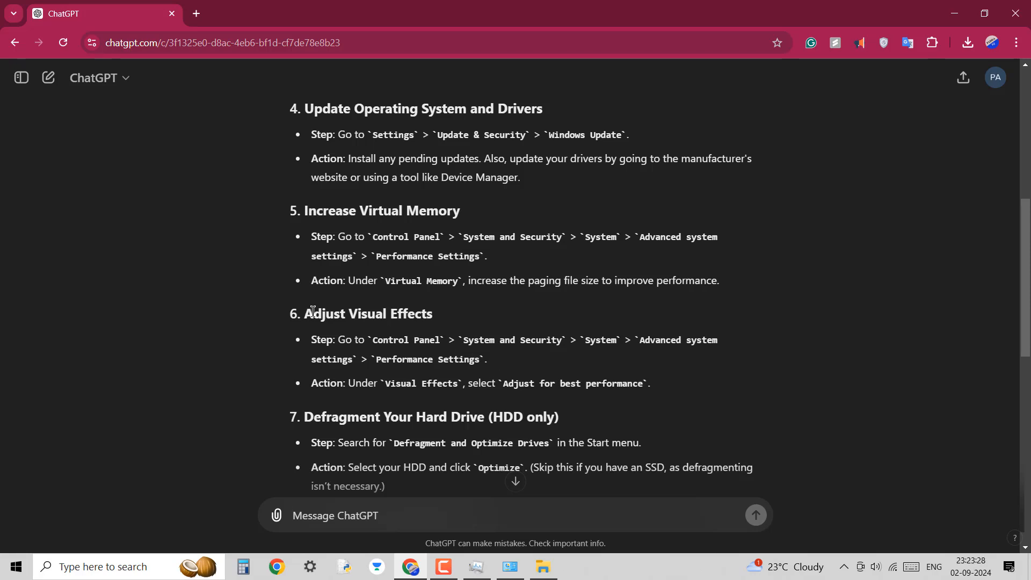
drag(430, 313, 302, 314)
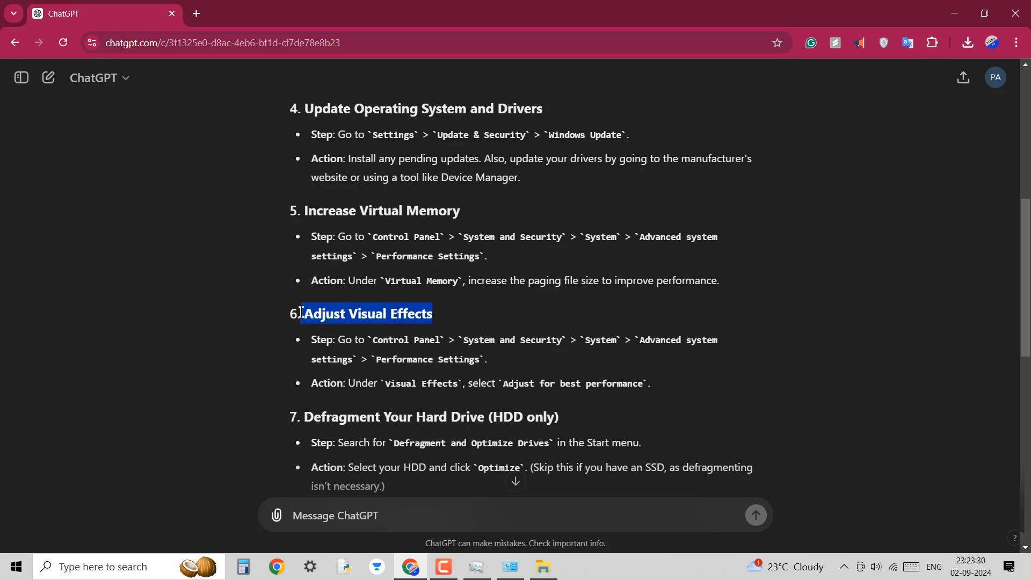
click(451, 320)
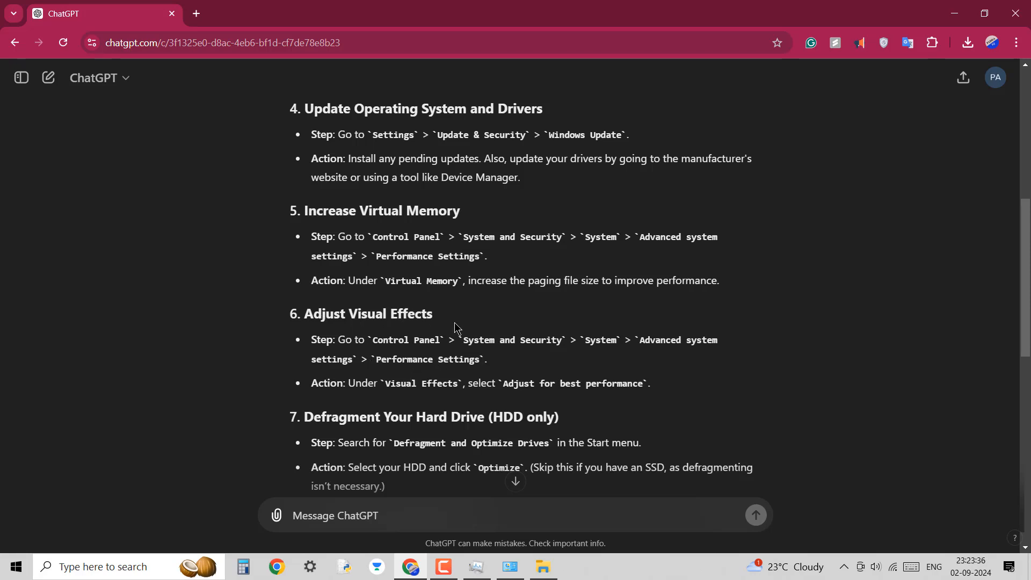
scroll(454, 325, down, 3)
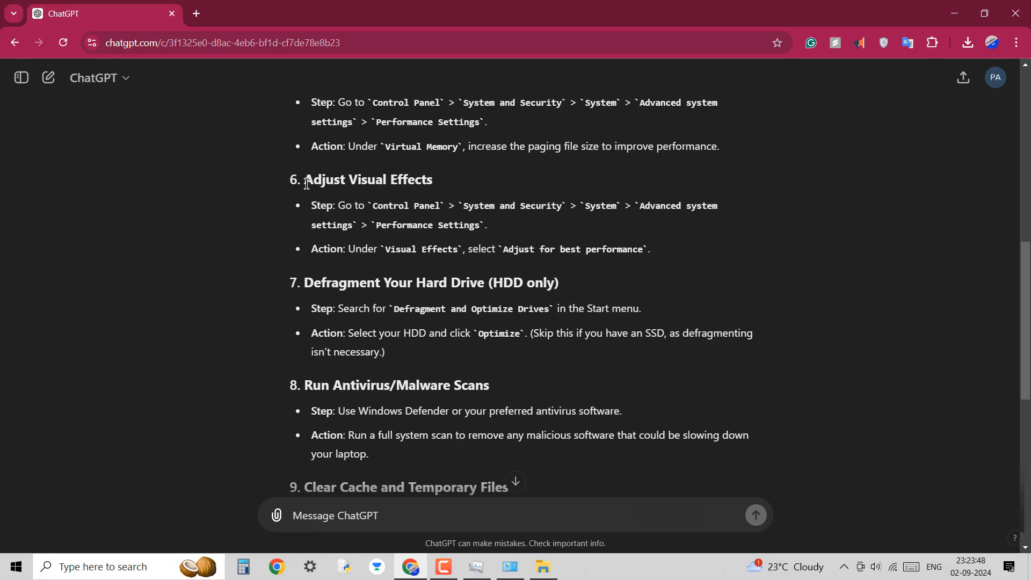
drag(304, 179, 436, 185)
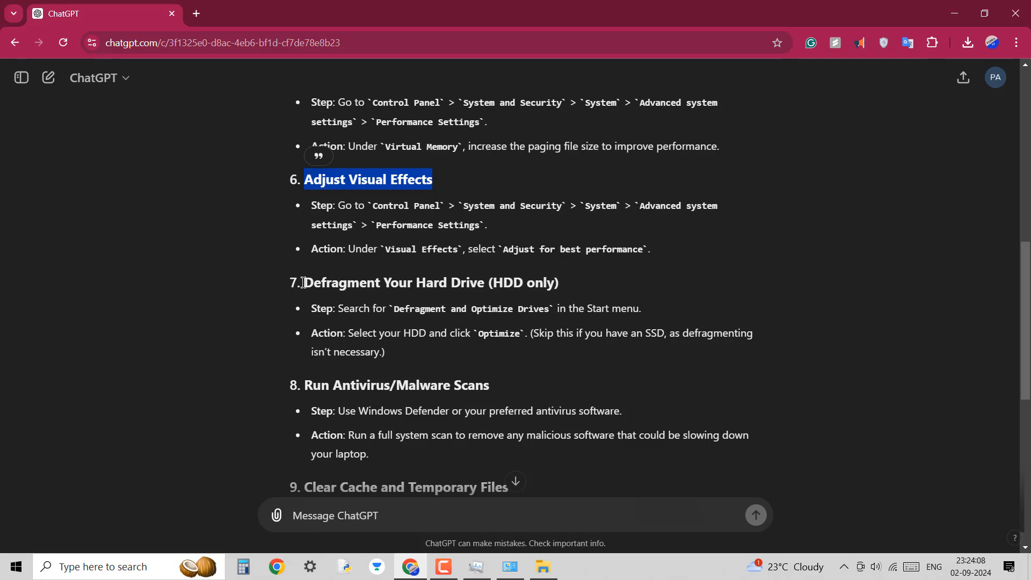
scroll(420, 358, down, 3)
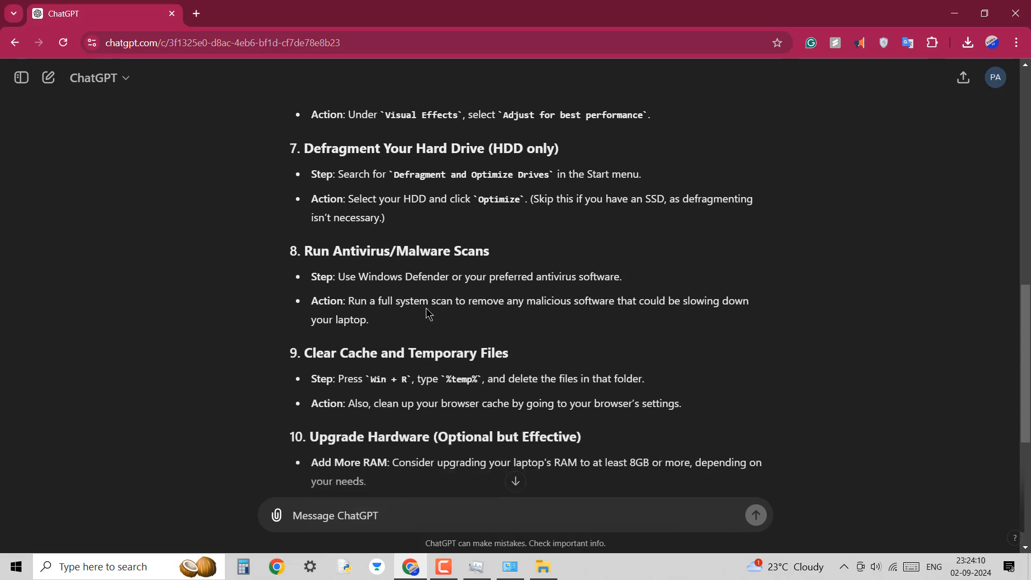